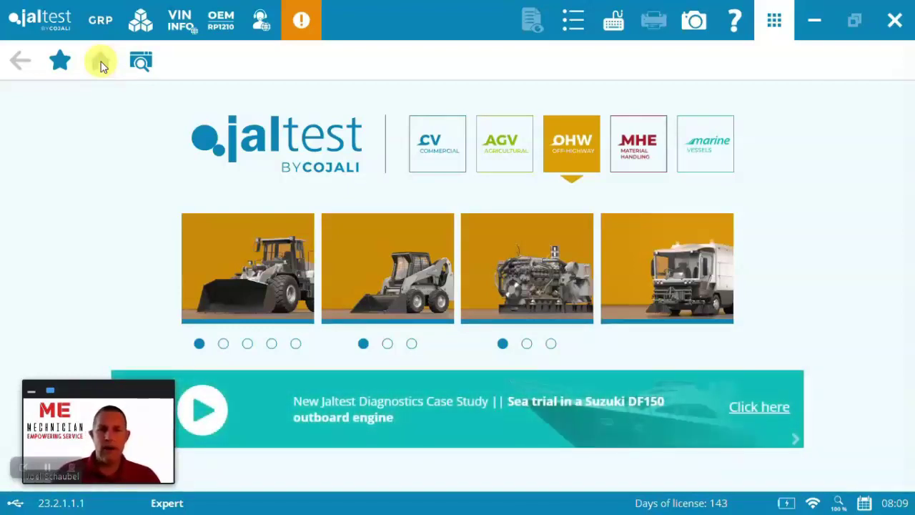
Browse the Stationary Engine brands, peeking at Kohler, then scroll through the full brand list.
click(523, 293)
click(523, 293)
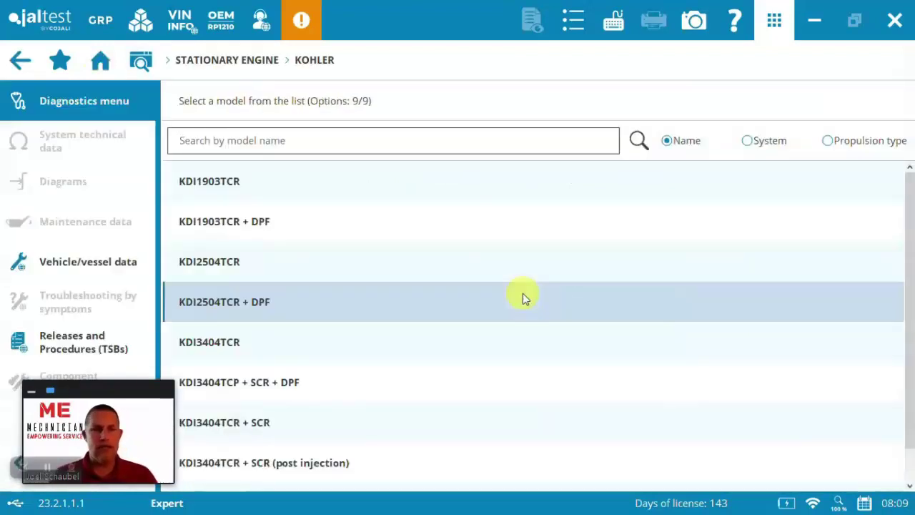
click(235, 61)
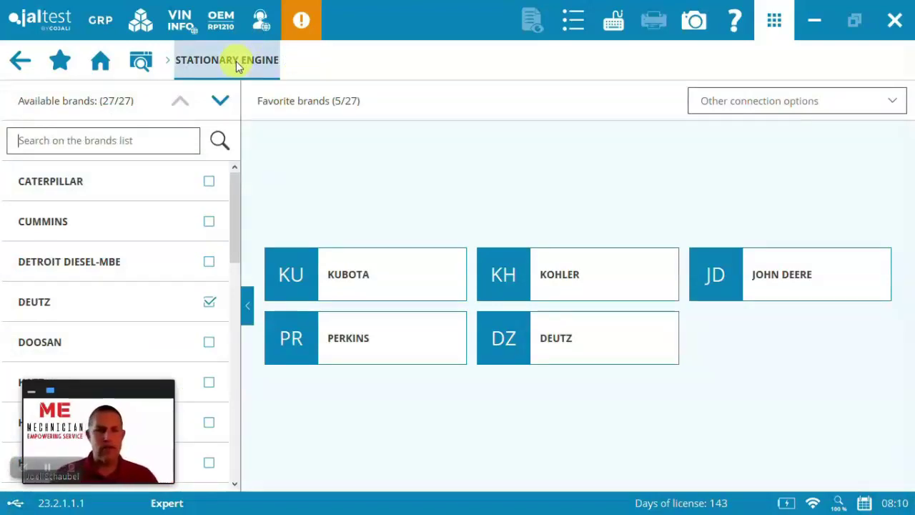
click(231, 204)
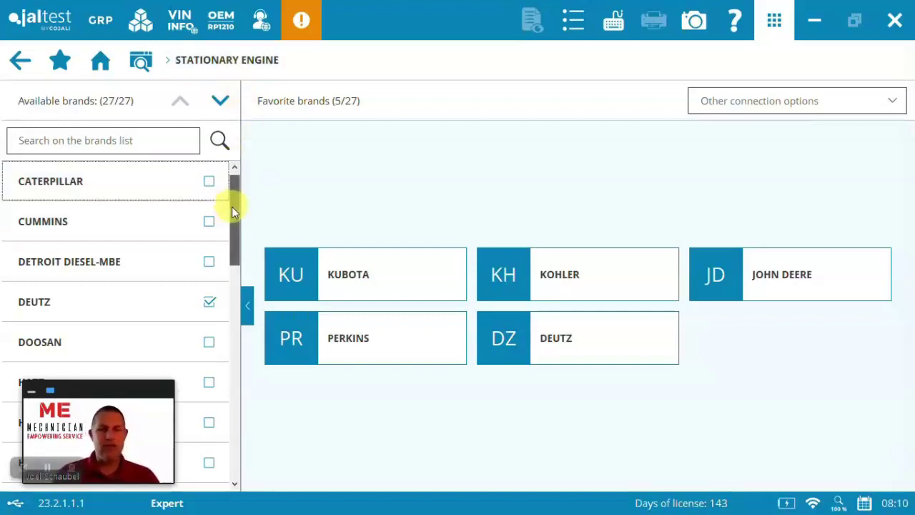
scroll(232, 209, down, 1)
drag(231, 211, 219, 428)
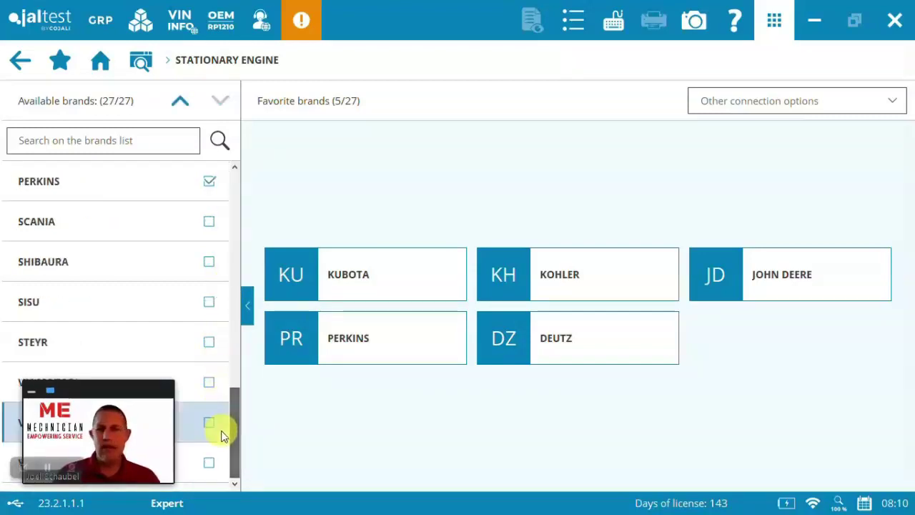
Choose John Deere from the favourite brands and select the 4045 engine model.
click(766, 268)
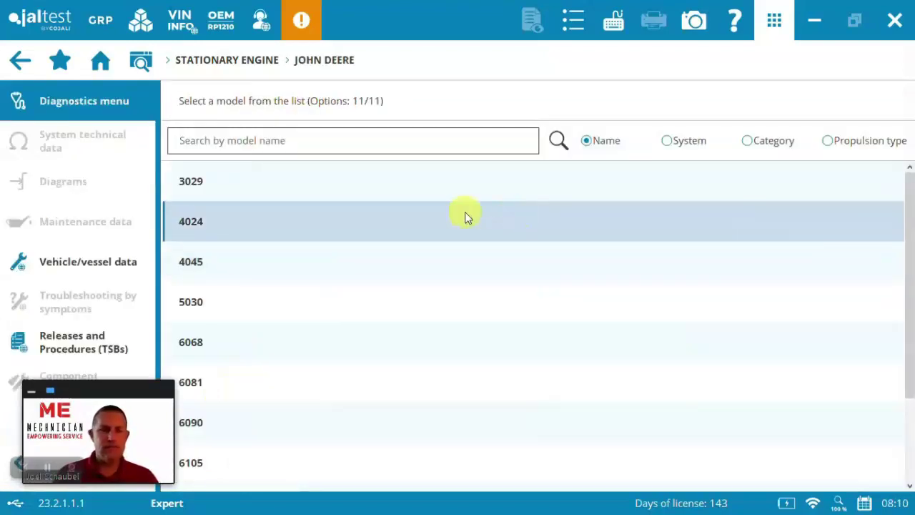
click(277, 266)
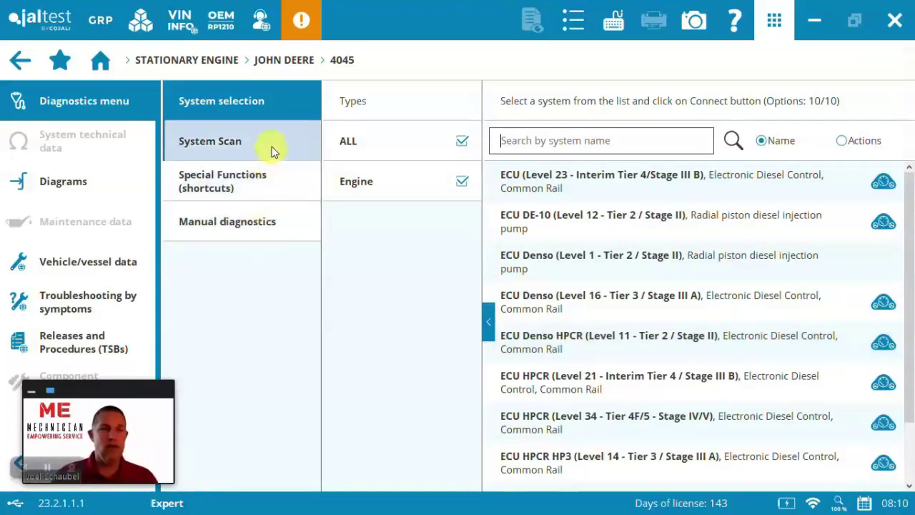
click(257, 180)
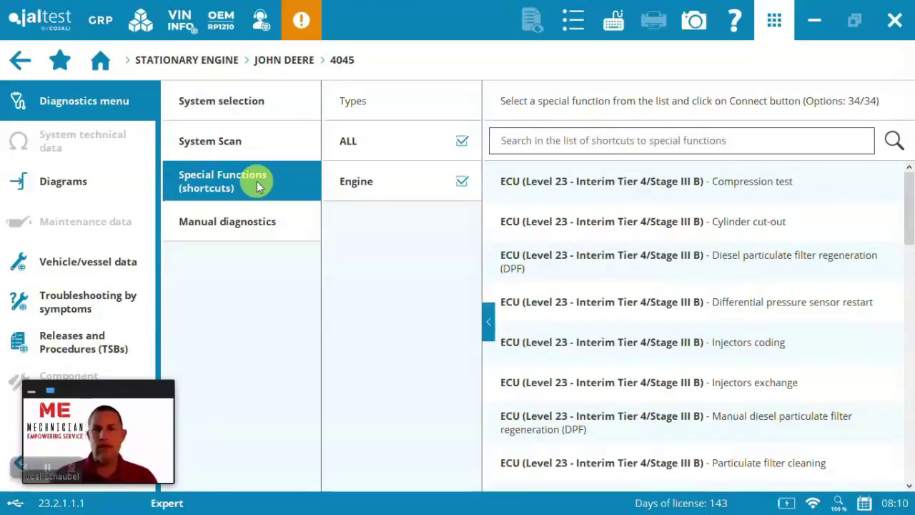
click(909, 214)
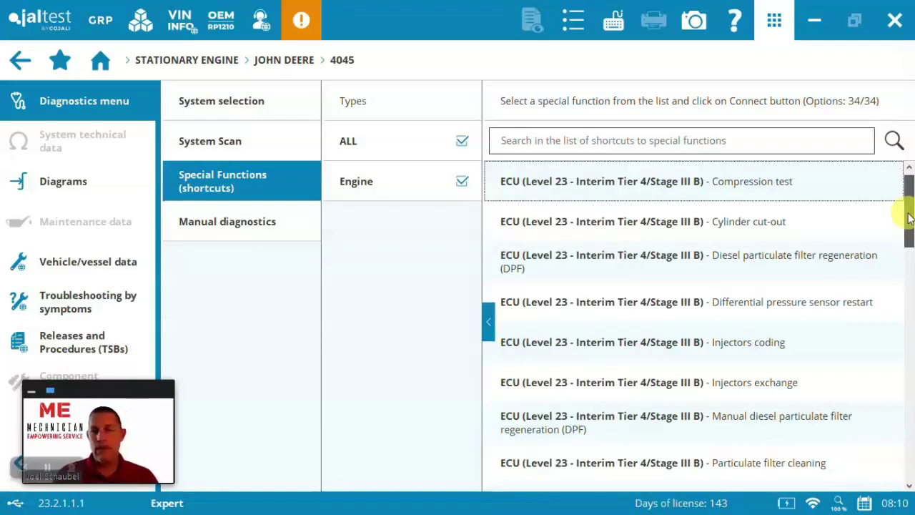
scroll(908, 222, down, 1)
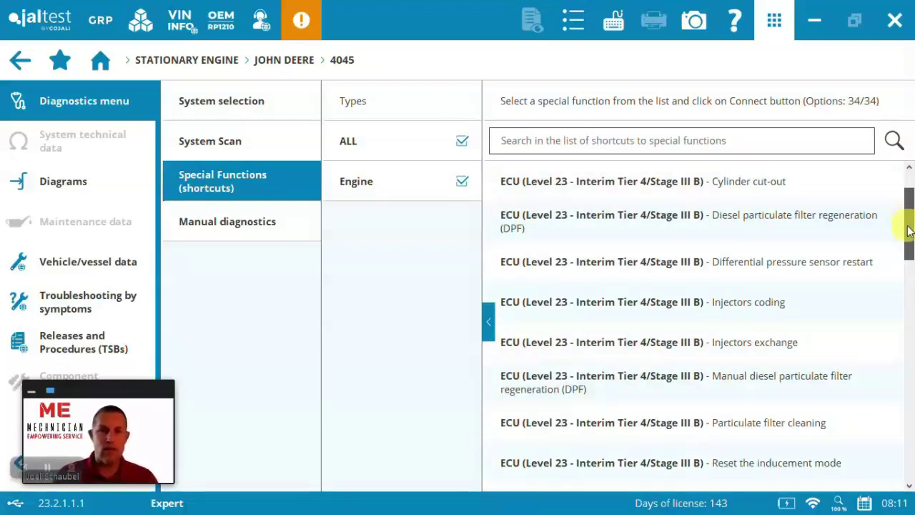
drag(908, 229, 905, 445)
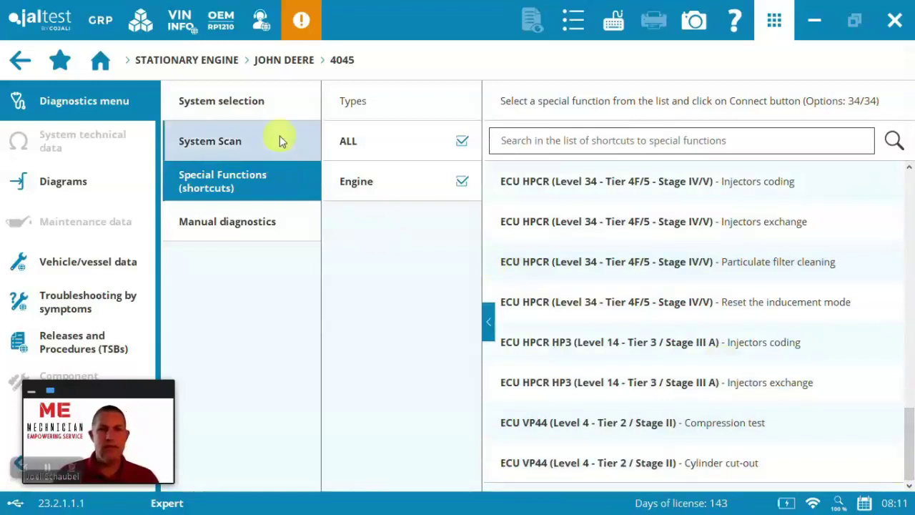
click(280, 111)
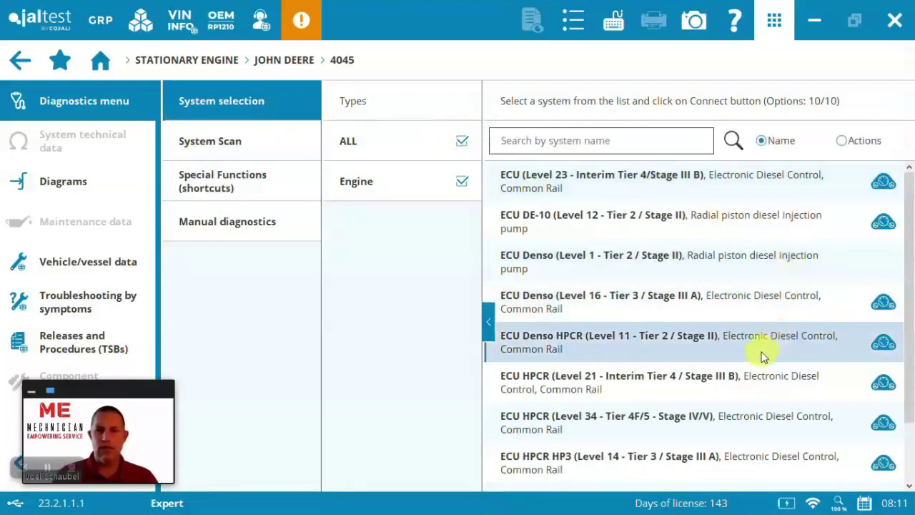
click(684, 398)
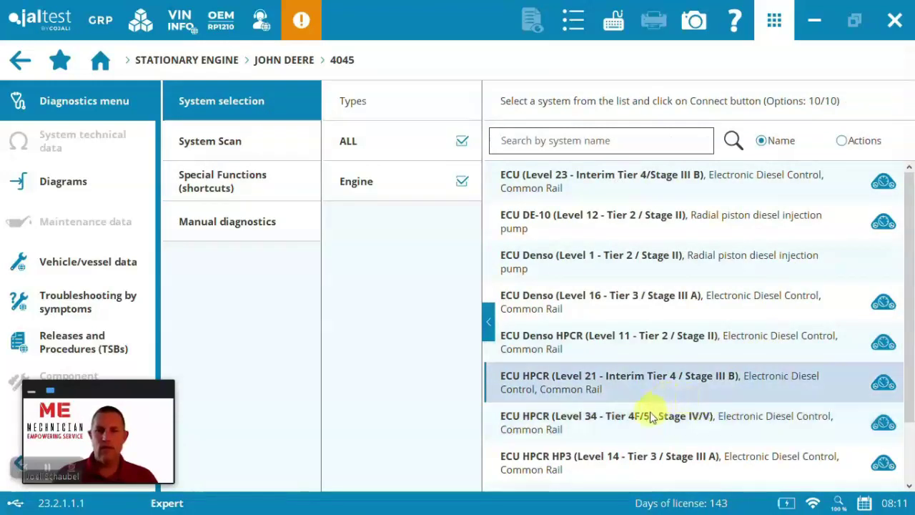
Select the ECU HPCR Level 34 system and use Connection 3 with multipins wiring.
click(649, 418)
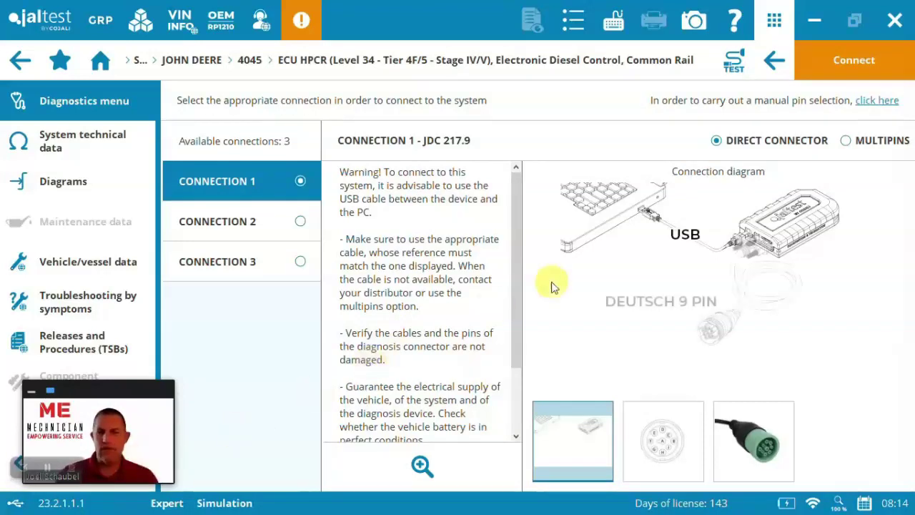
click(301, 221)
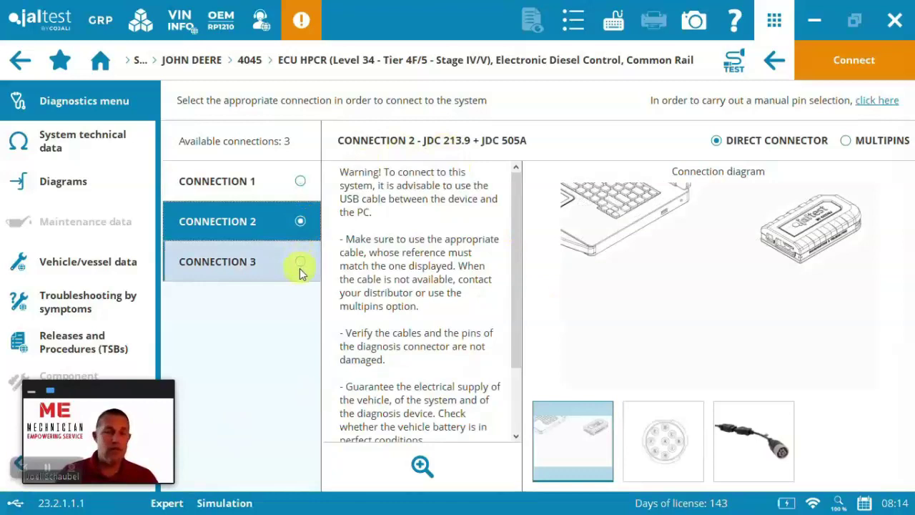
click(300, 265)
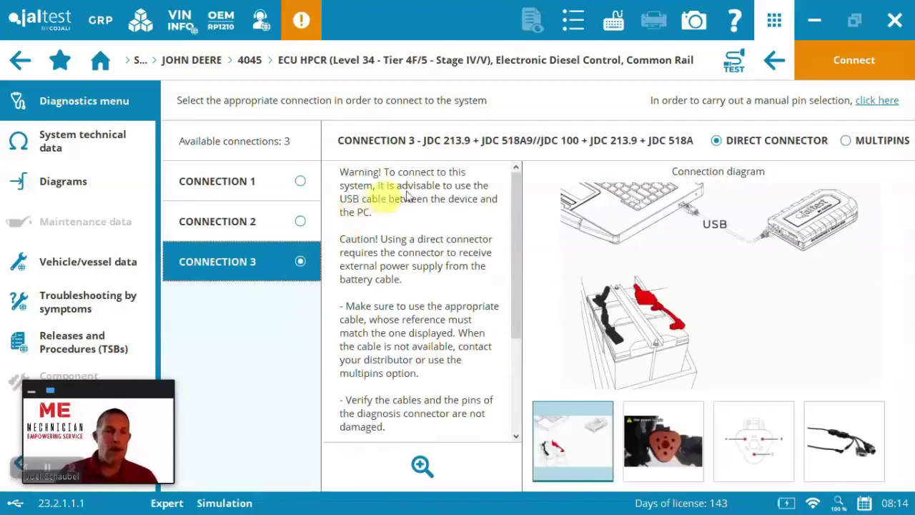
click(846, 140)
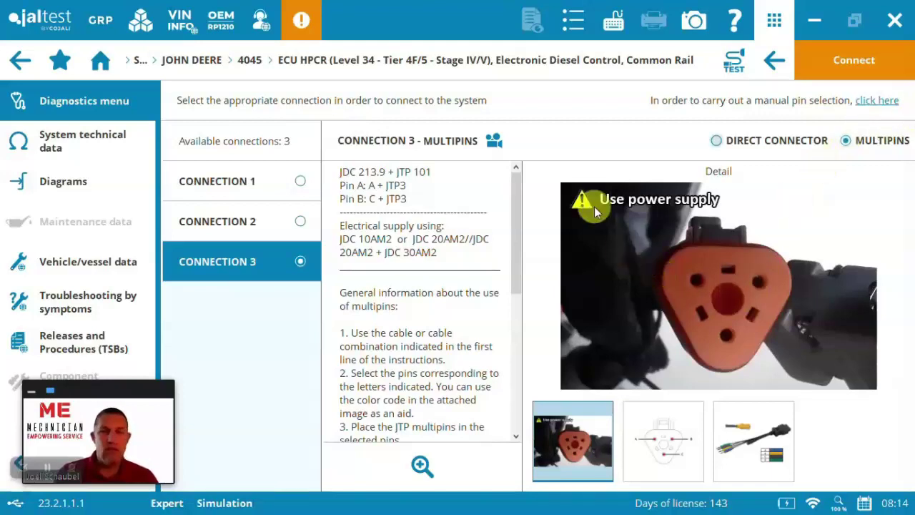
Connect to the 4045 engine ECU and read its six stored fault codes.
click(835, 69)
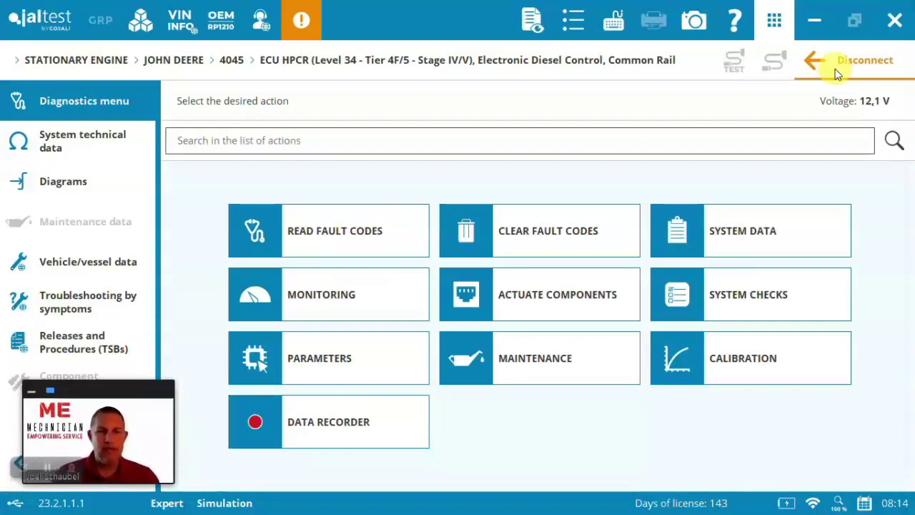
click(337, 240)
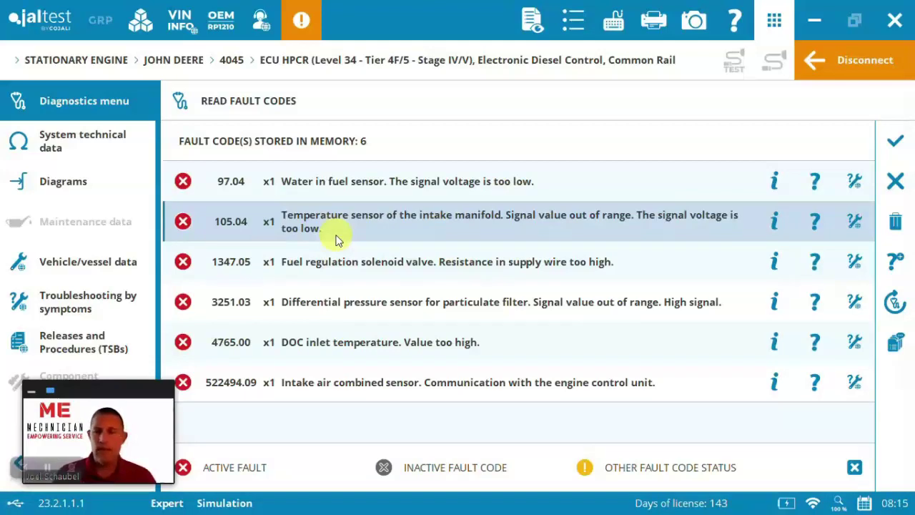
Open the details of fault 105.04, intake manifold temperature sensor voltage too low.
click(395, 226)
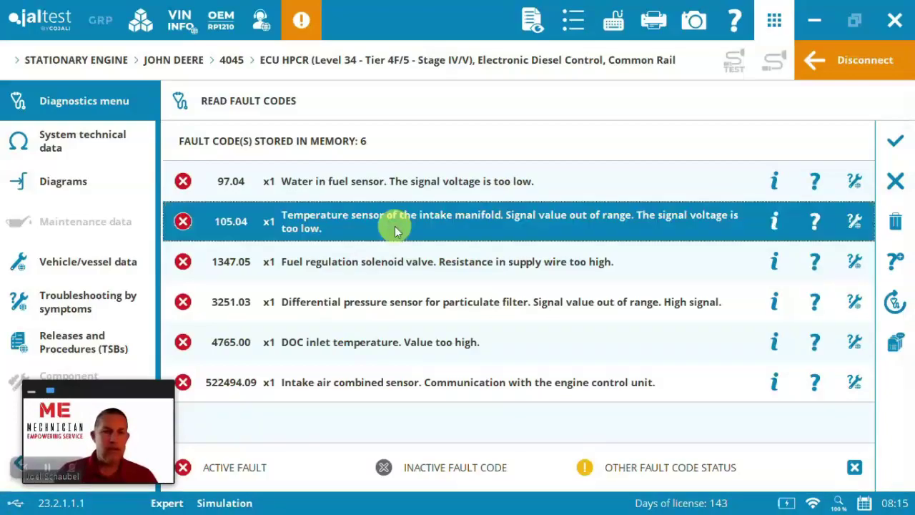
click(395, 226)
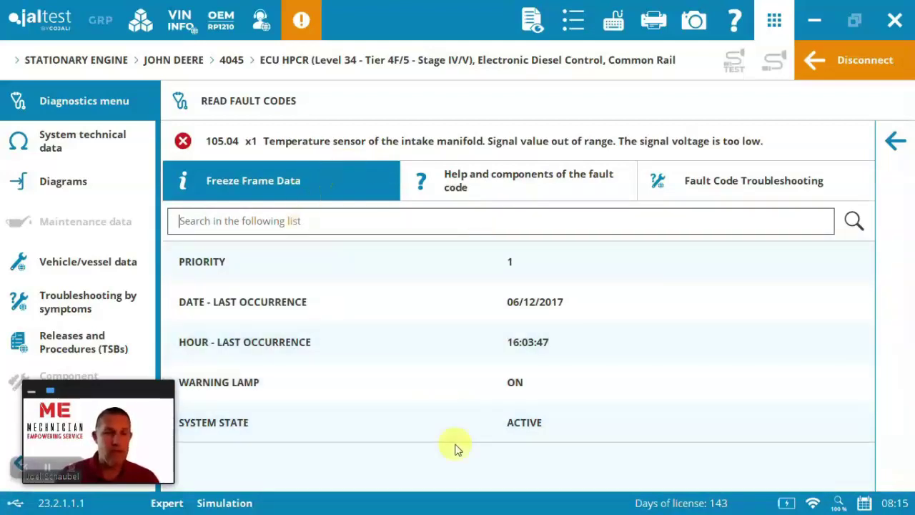
click(530, 187)
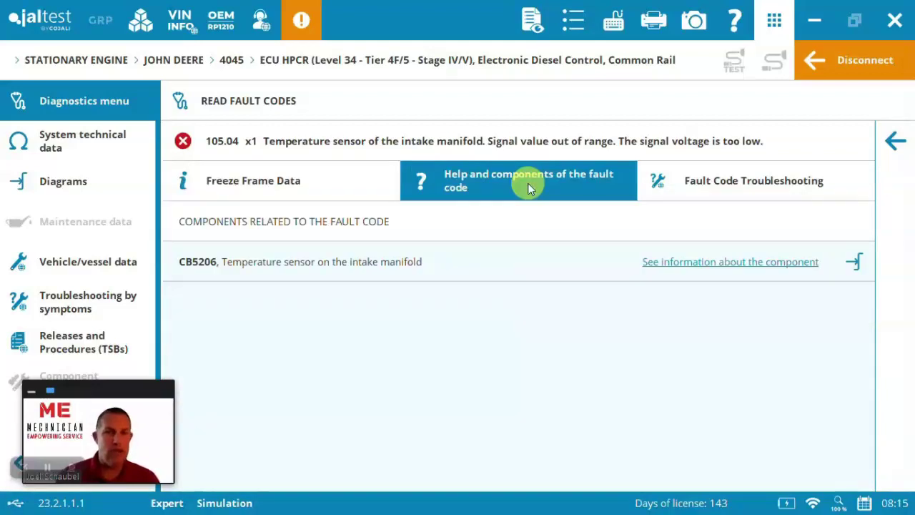
click(758, 268)
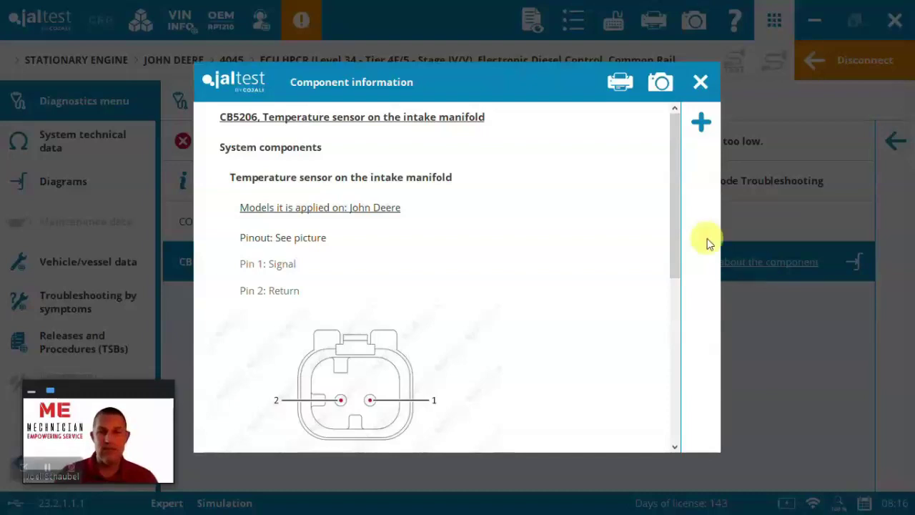
drag(677, 201, 656, 404)
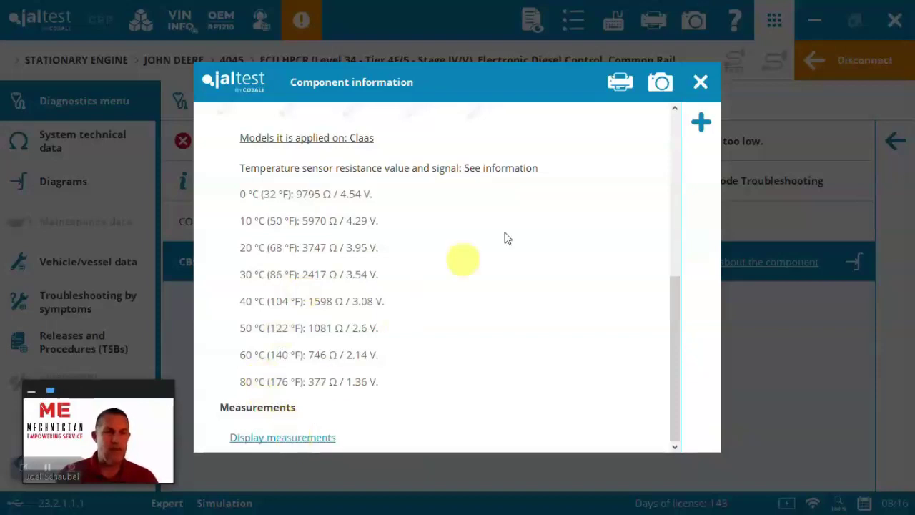
Open the CB5206 wiring diagram with the symbology guide turned on.
click(703, 89)
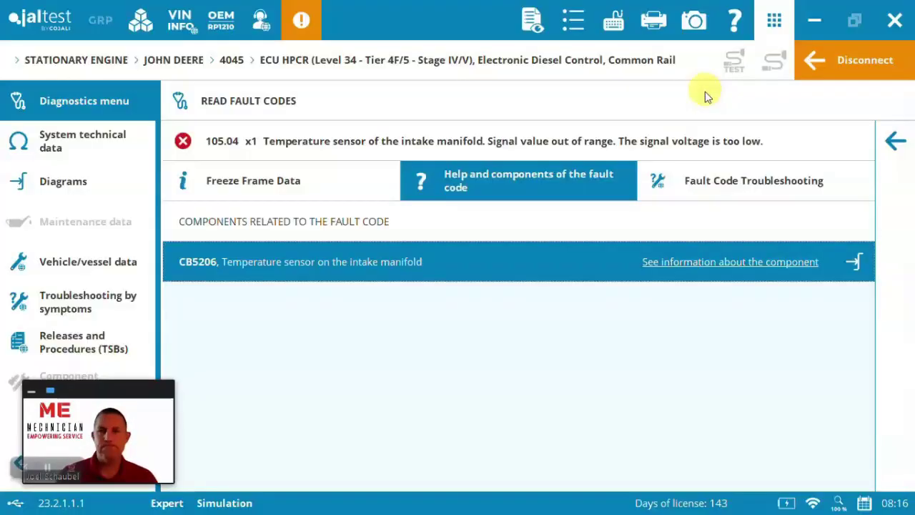
click(854, 263)
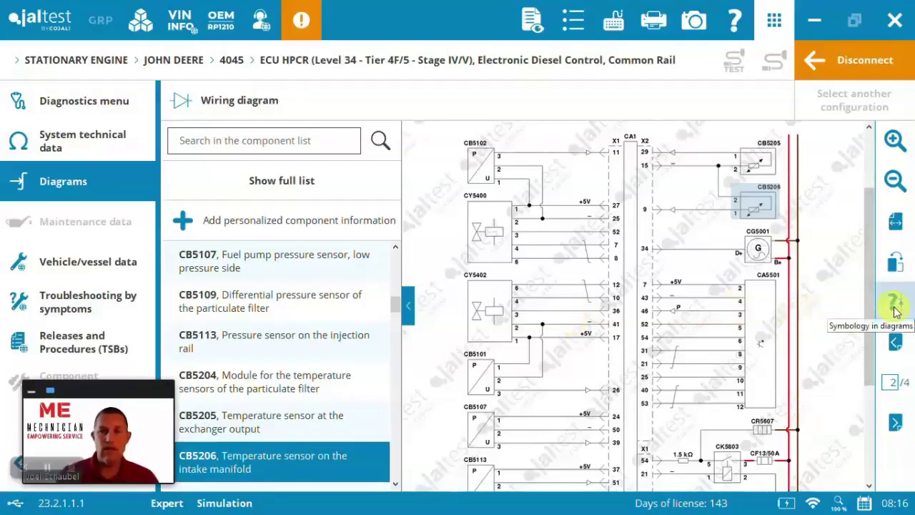
click(872, 307)
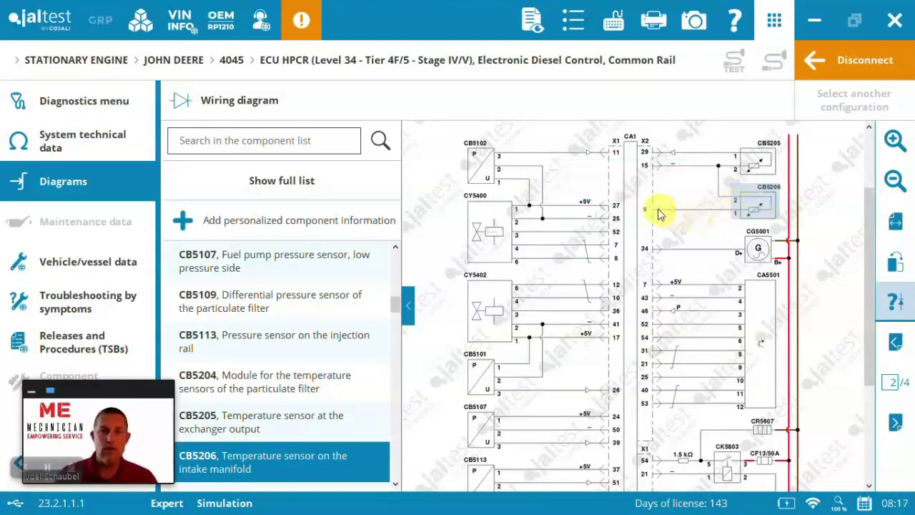
Read the CB5101 engine oil pressure sensor's component information, then close it.
mouse_move(647, 214)
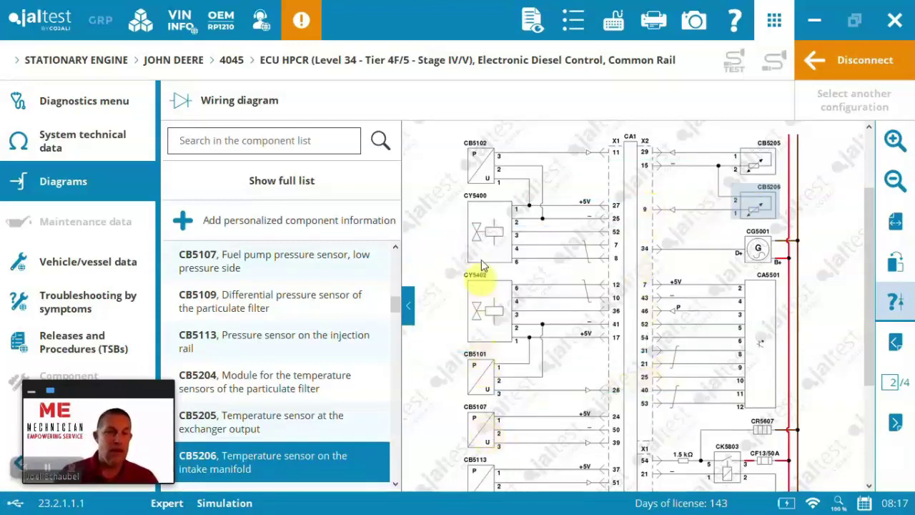
mouse_move(483, 386)
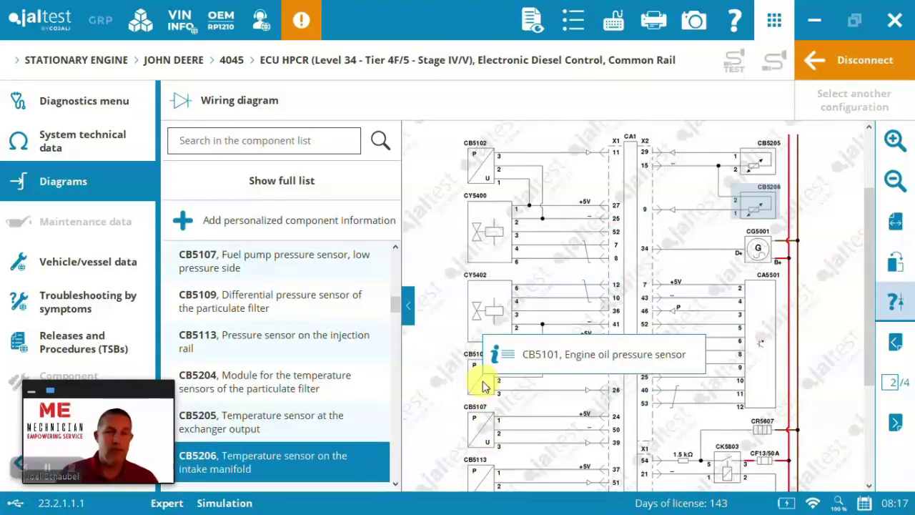
click(482, 373)
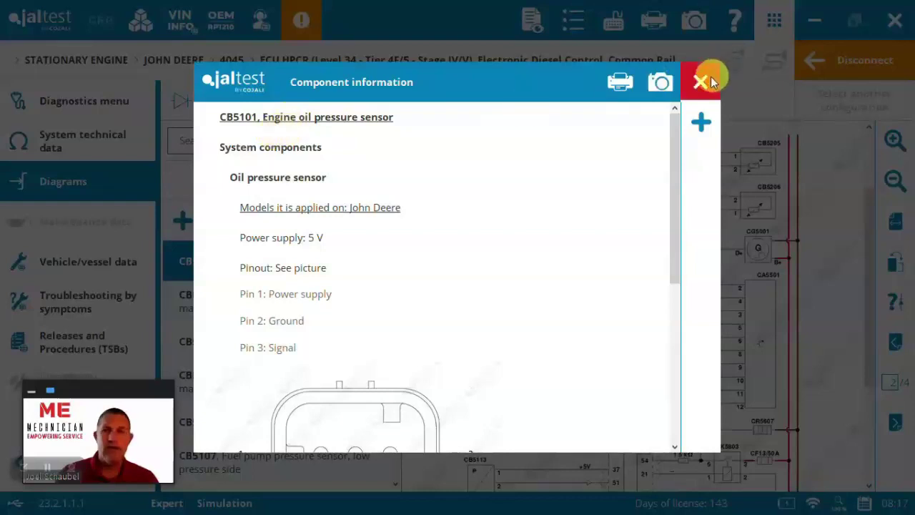
drag(674, 129, 688, 315)
click(702, 84)
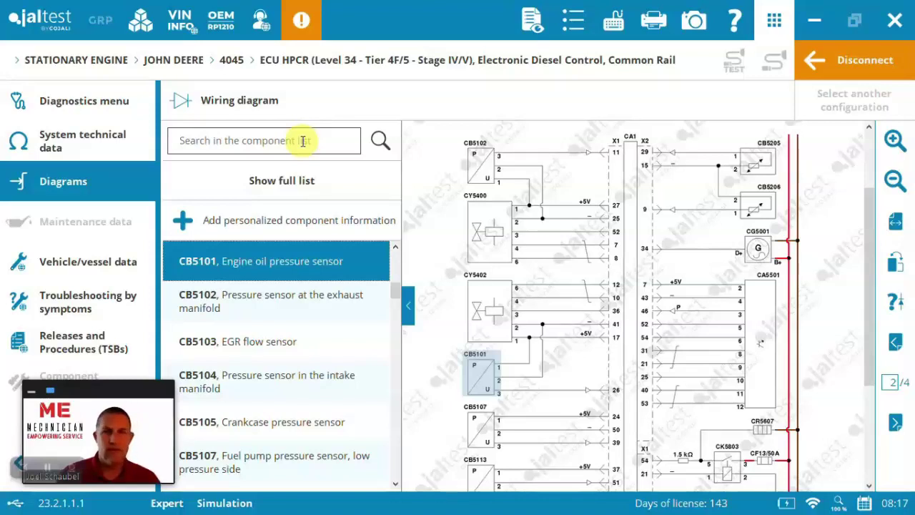
Open the fault 105.04 troubleshooting guide in an enlarged panel.
click(64, 99)
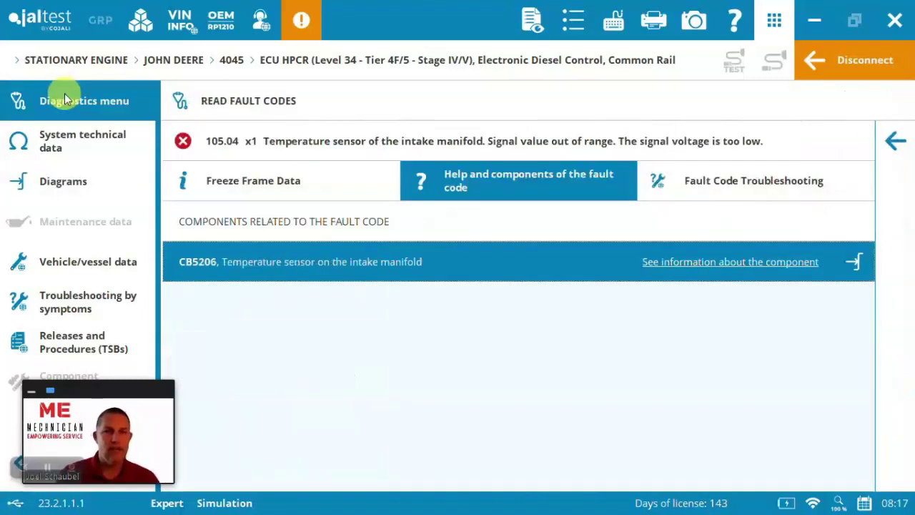
click(743, 189)
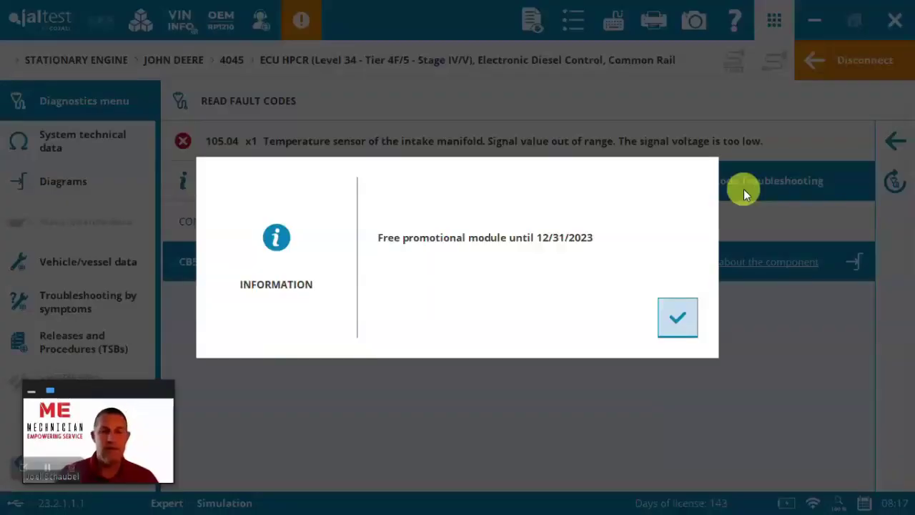
click(671, 324)
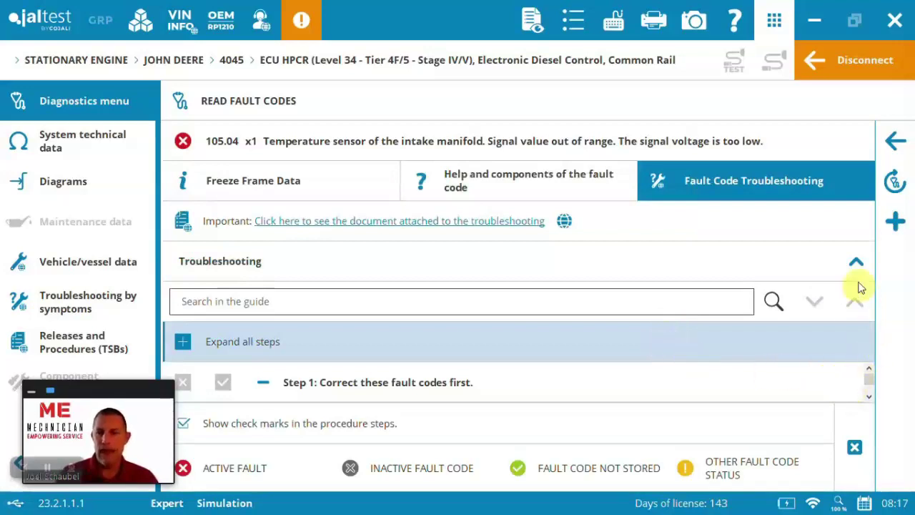
click(854, 263)
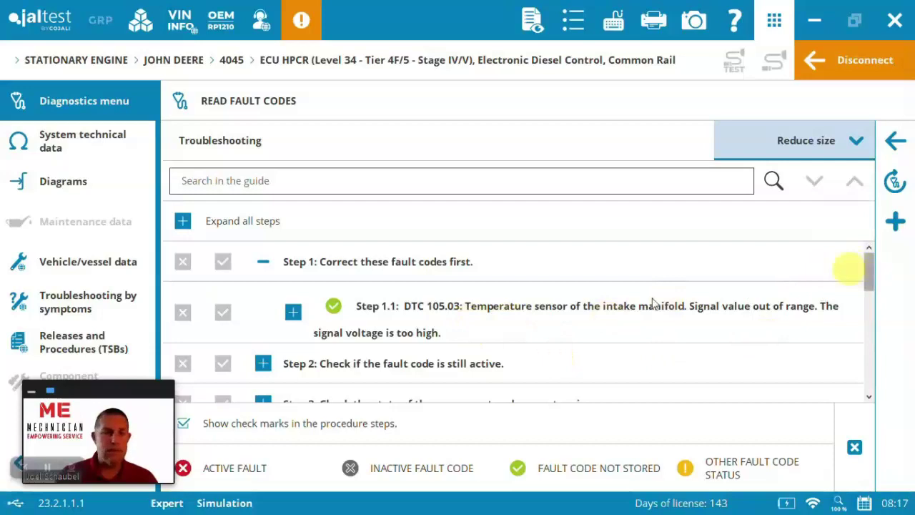
Mark Step 1.1 completed, read Steps 2 and 9, then leave the guide.
click(294, 312)
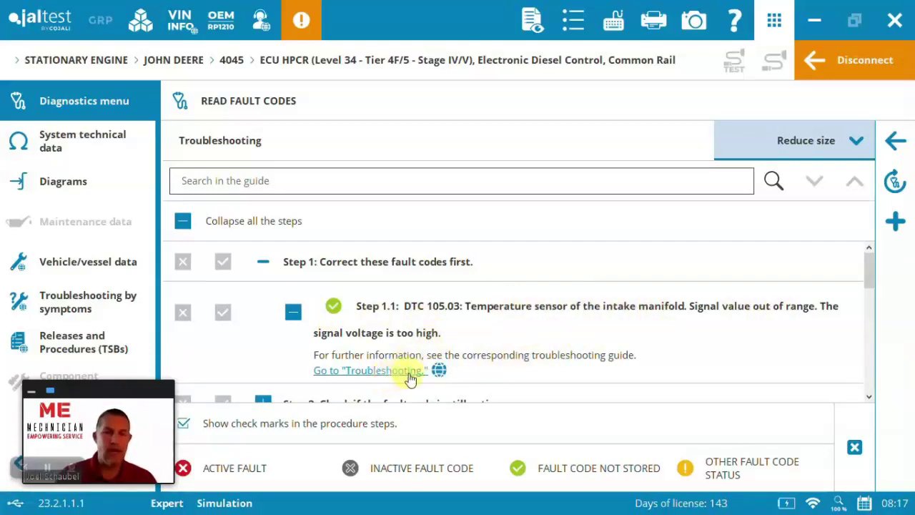
click(223, 313)
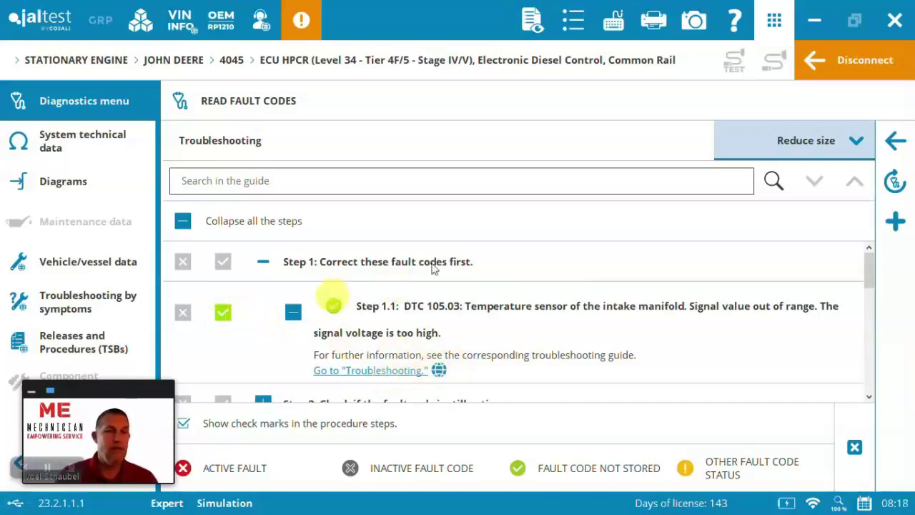
drag(874, 266, 874, 301)
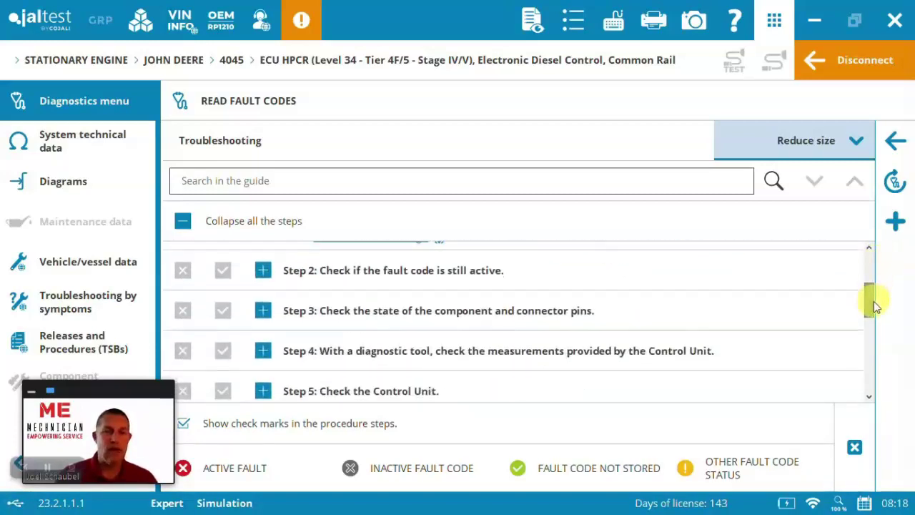
click(268, 276)
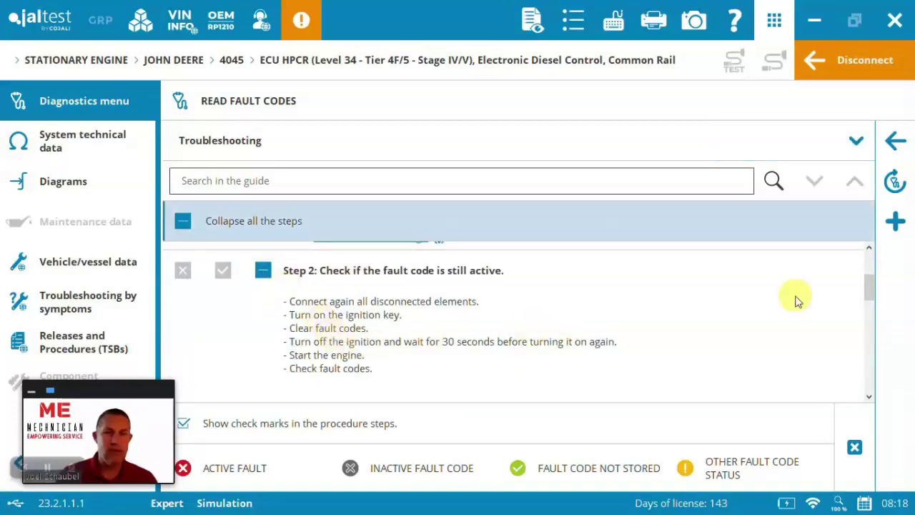
drag(877, 299, 870, 322)
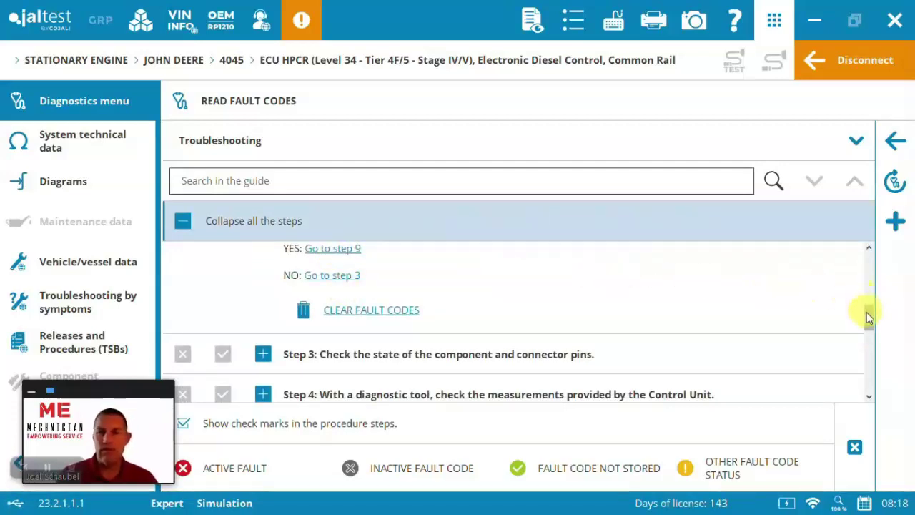
drag(868, 314, 868, 351)
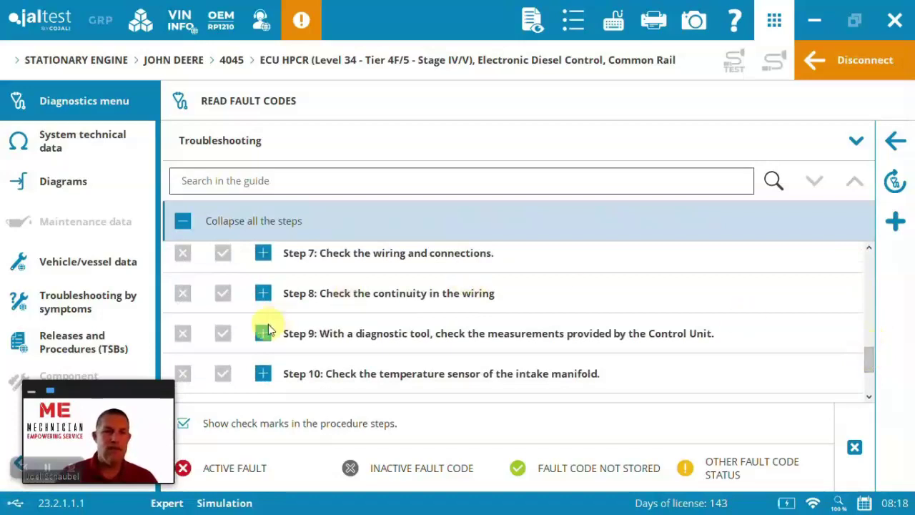
click(263, 333)
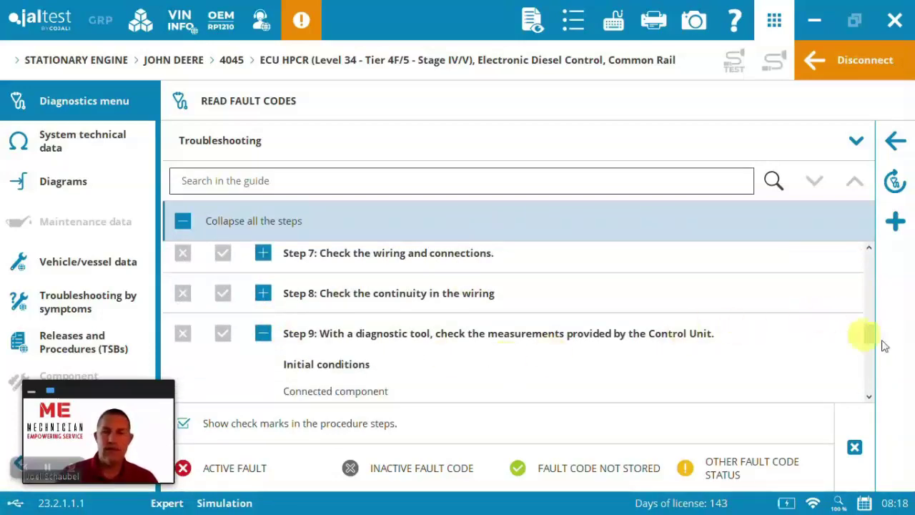
drag(871, 334, 869, 368)
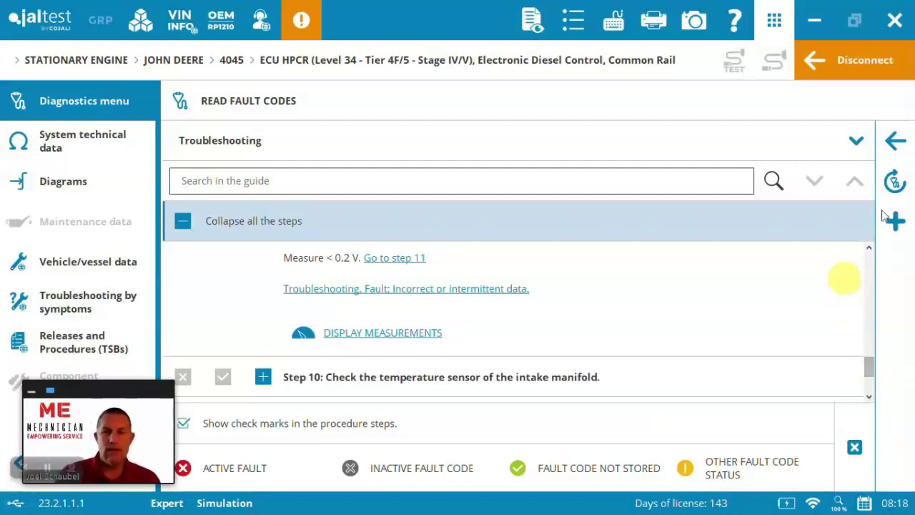
click(894, 143)
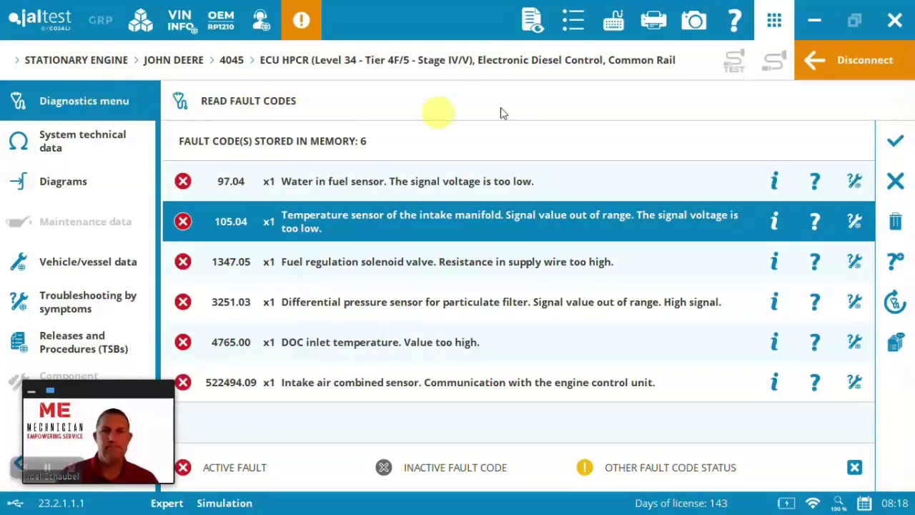
click(893, 184)
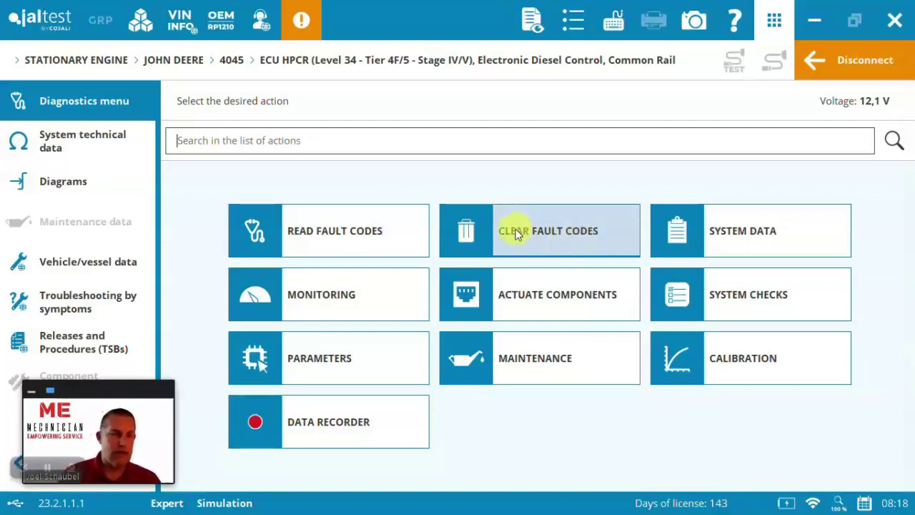
click(738, 215)
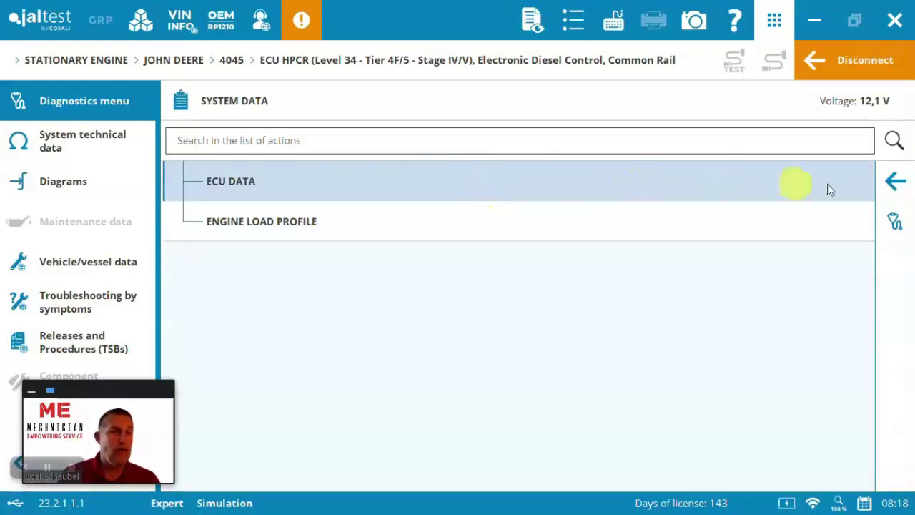
click(891, 188)
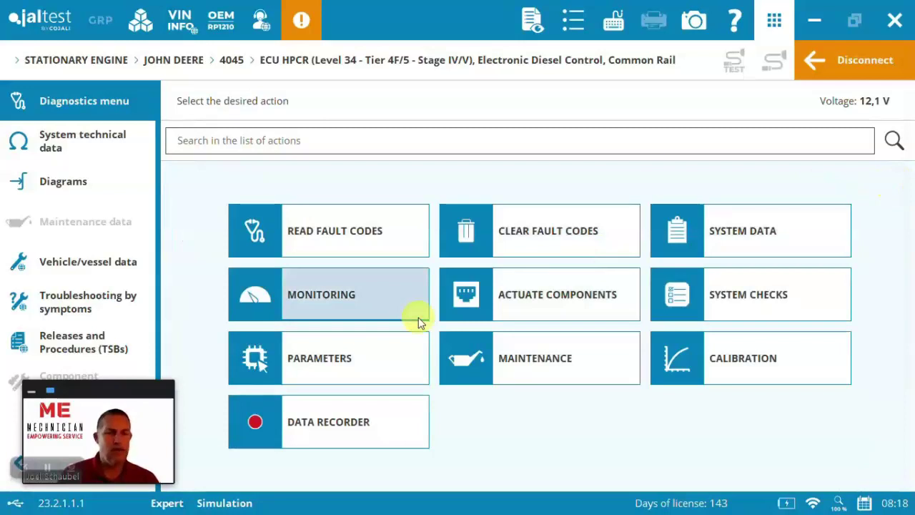
View the Fuel, Aftertreatment and AdBlue/DEF Module system display pages, then close the display.
click(378, 301)
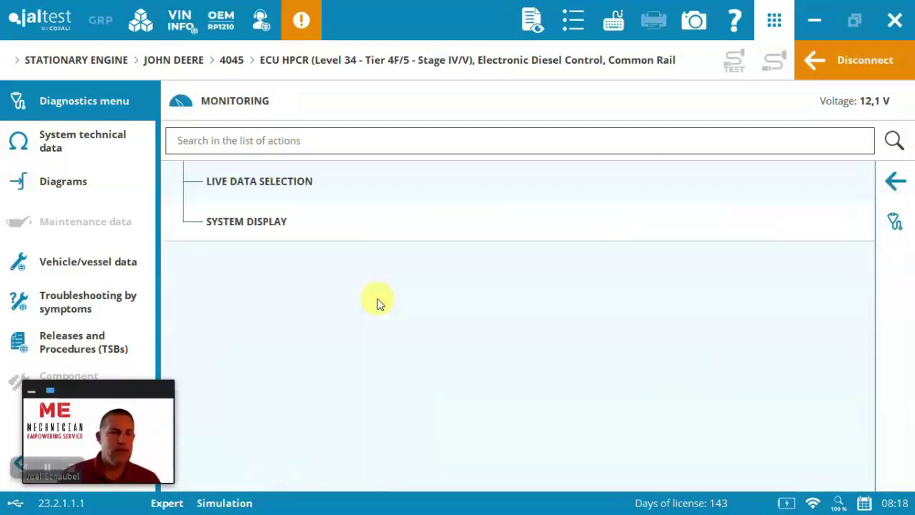
click(349, 221)
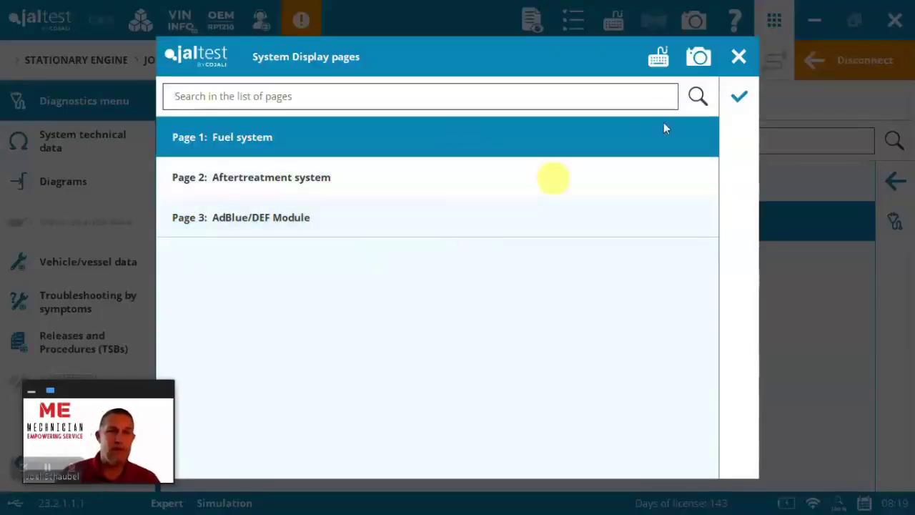
click(744, 94)
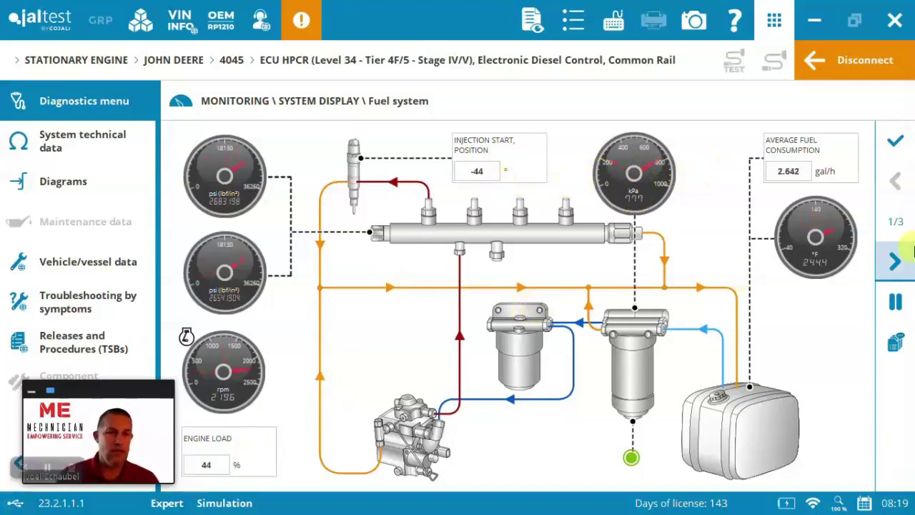
click(899, 263)
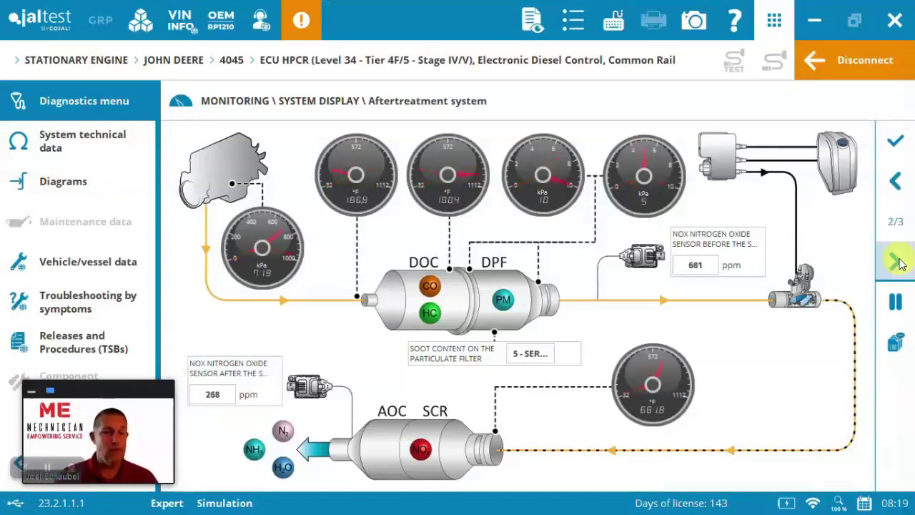
click(898, 261)
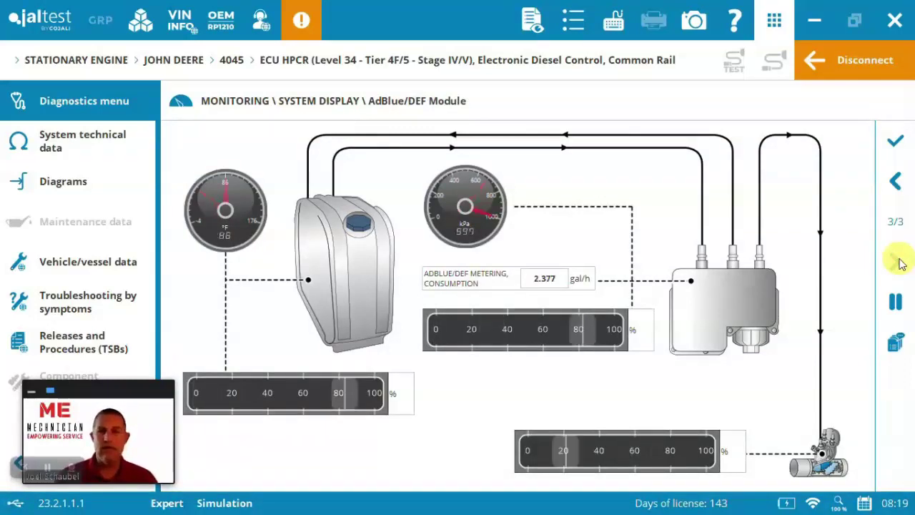
click(893, 146)
Select barometric, desired fuel pump and engine oil pressure in Live Data Selection.
click(689, 199)
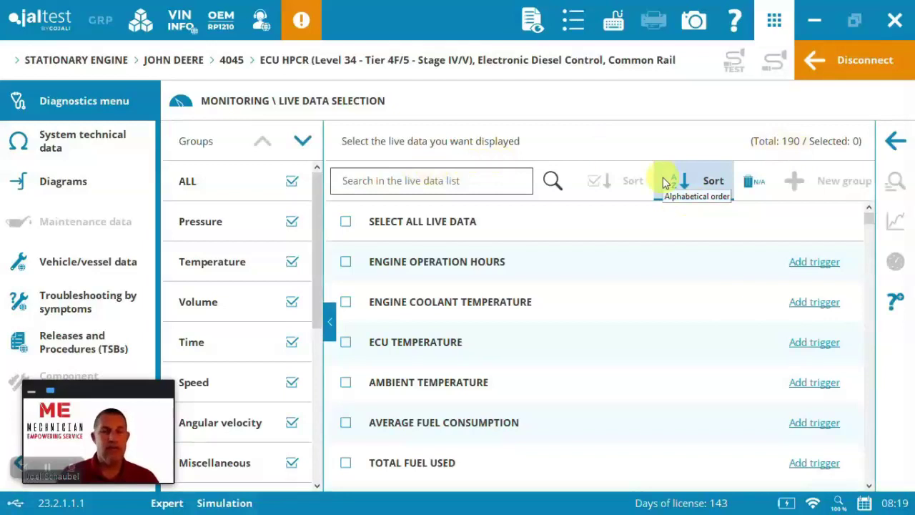
click(291, 181)
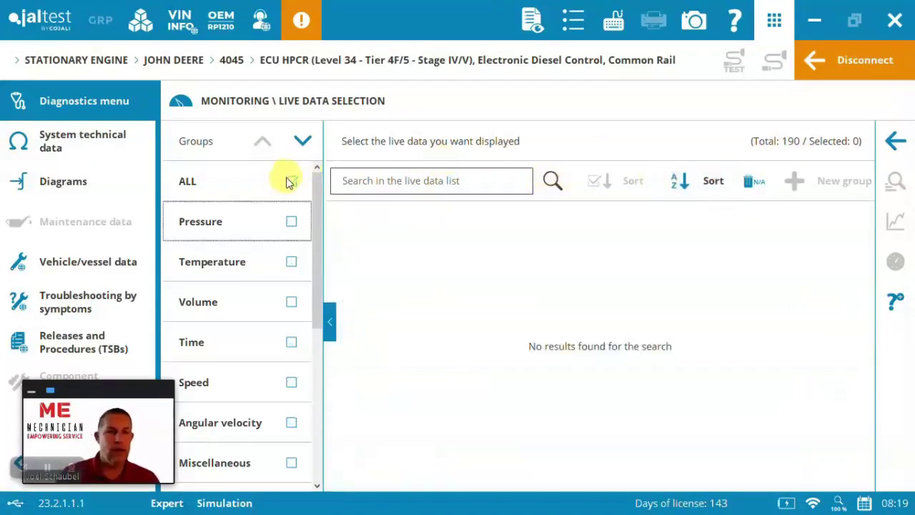
click(291, 302)
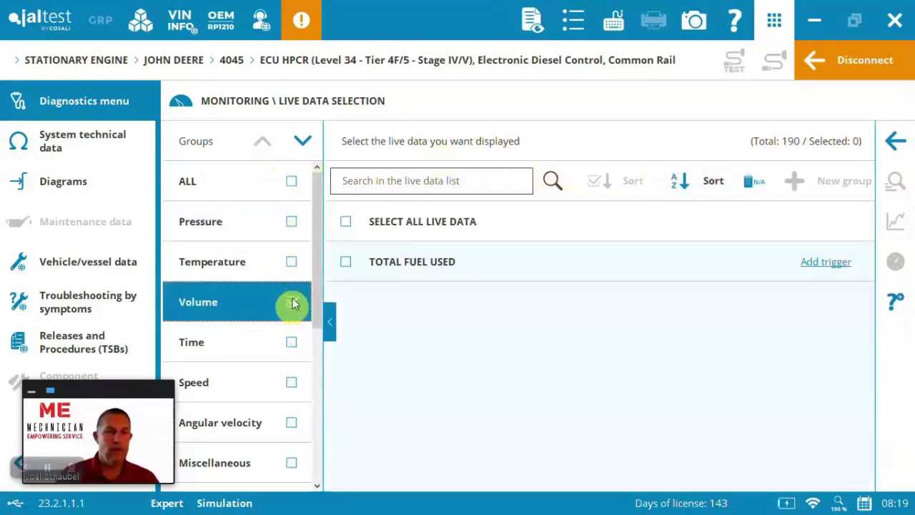
click(292, 223)
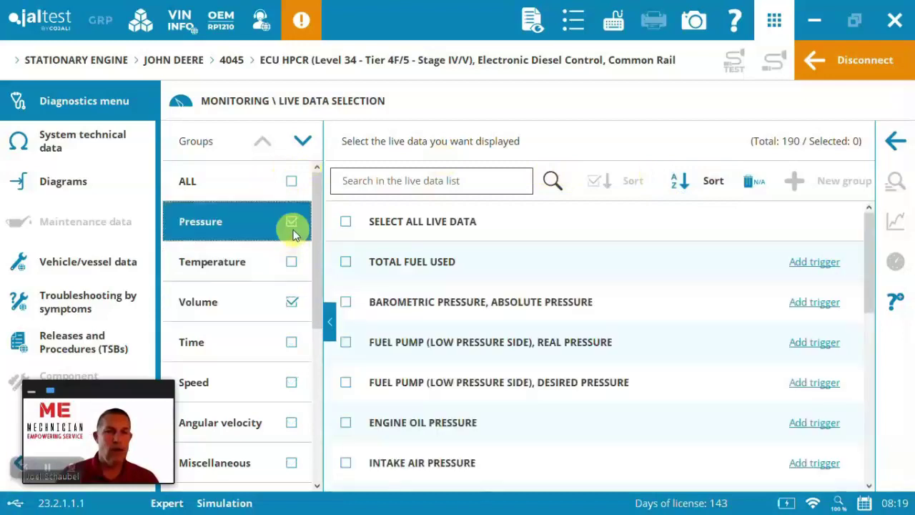
click(348, 308)
click(347, 380)
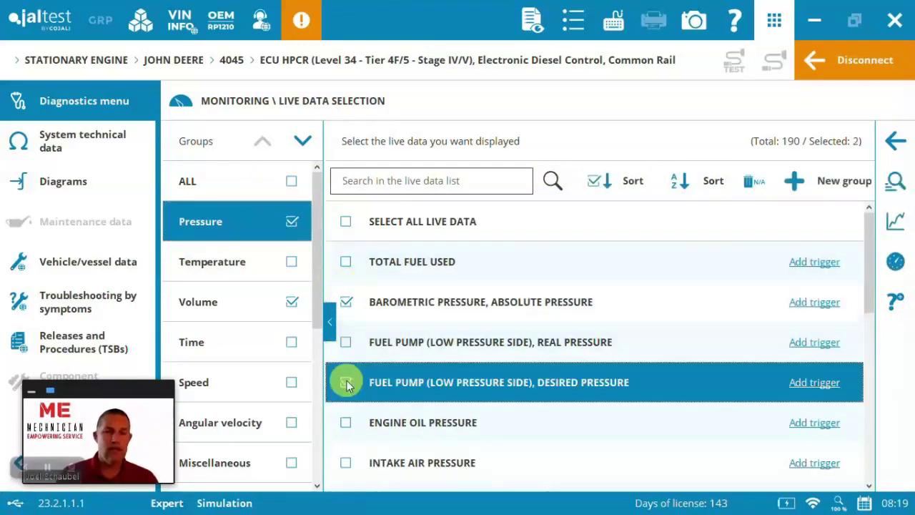
click(350, 434)
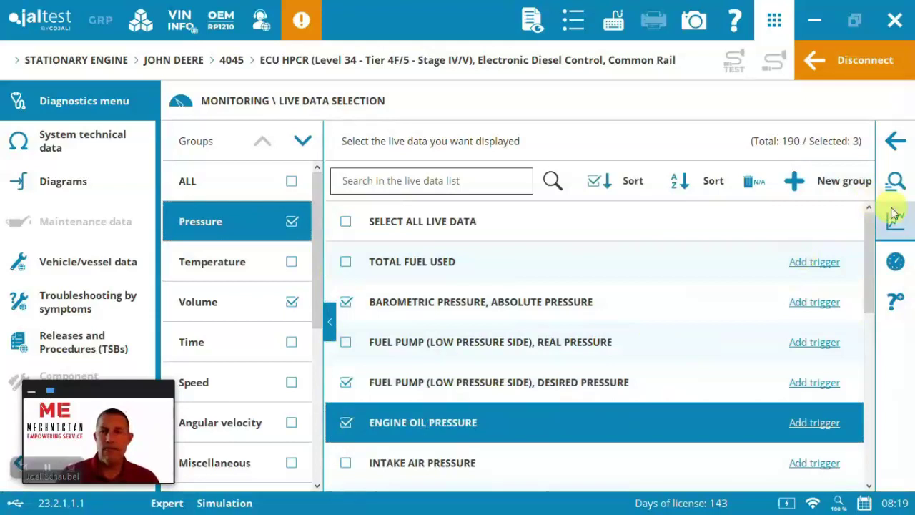
View the three pressures as a chart and as gauges, then return to the action menu.
click(895, 220)
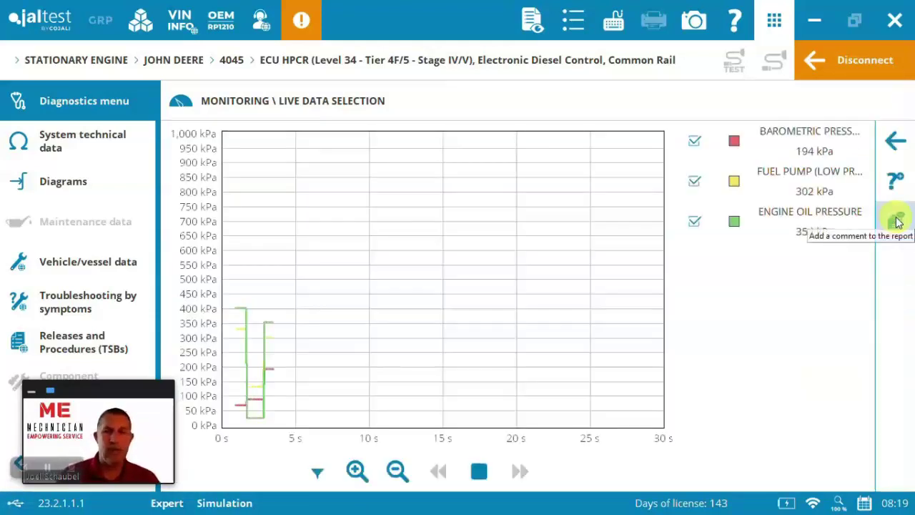
click(898, 144)
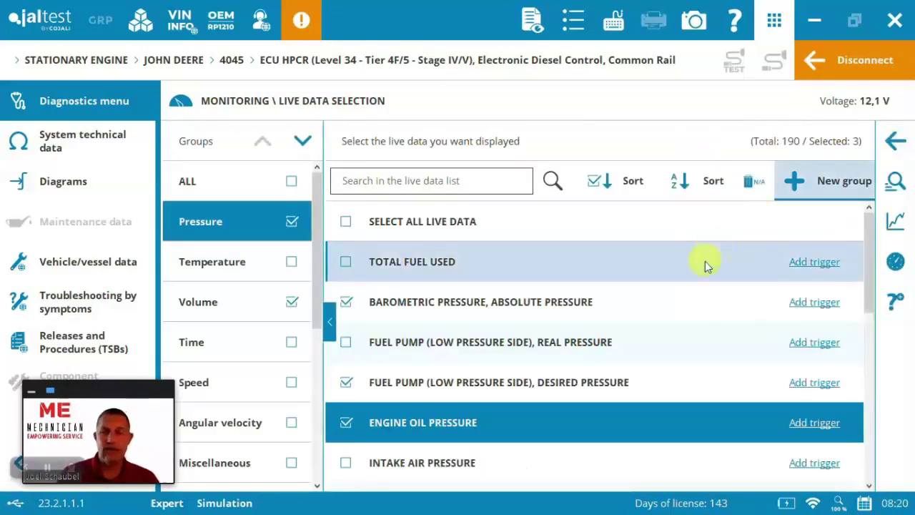
click(898, 263)
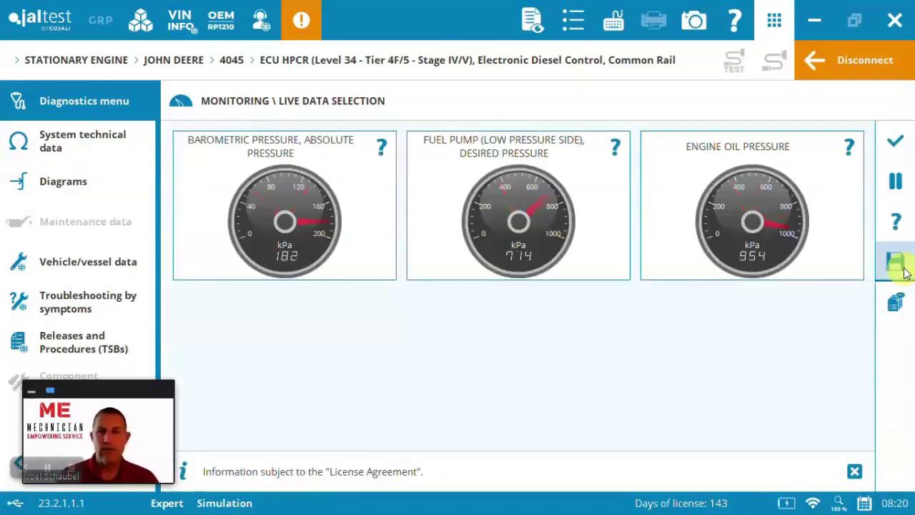
click(896, 142)
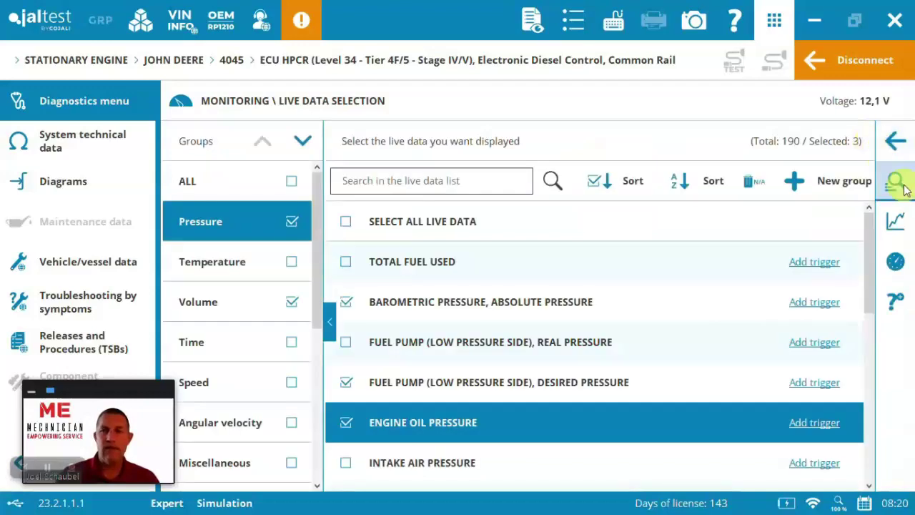
click(898, 142)
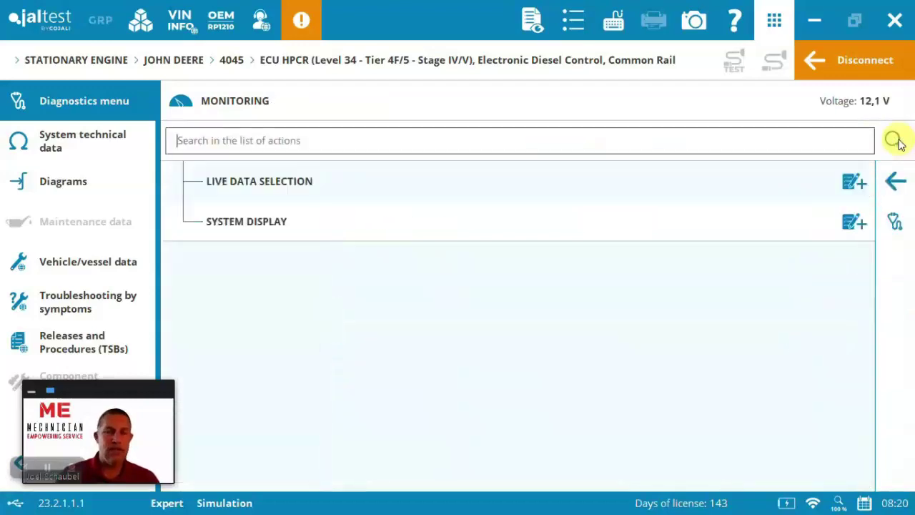
click(897, 177)
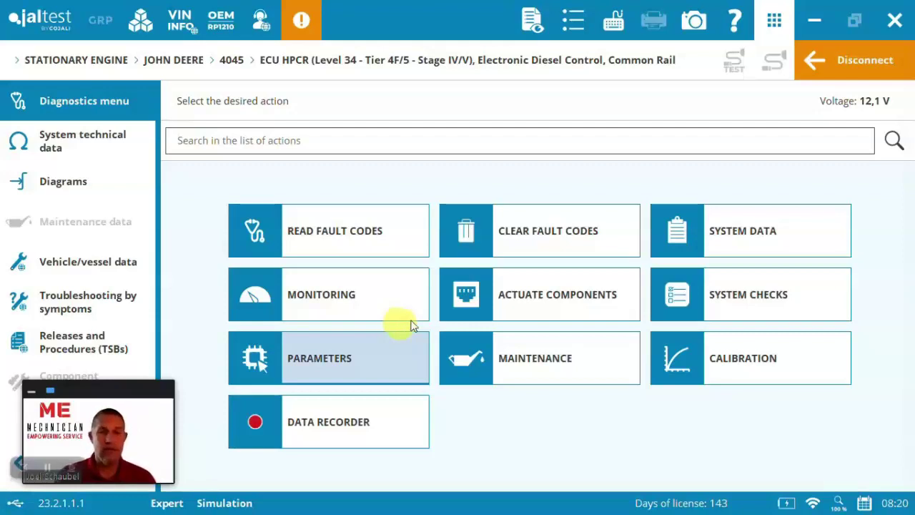
Browse the Actuate Components and System Checks lists, returning to the main action menu after each.
click(533, 295)
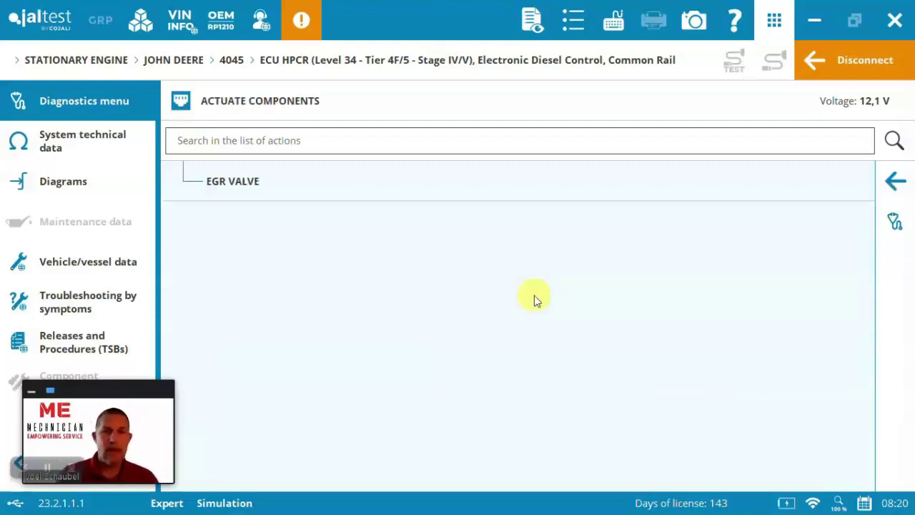
click(898, 183)
click(743, 293)
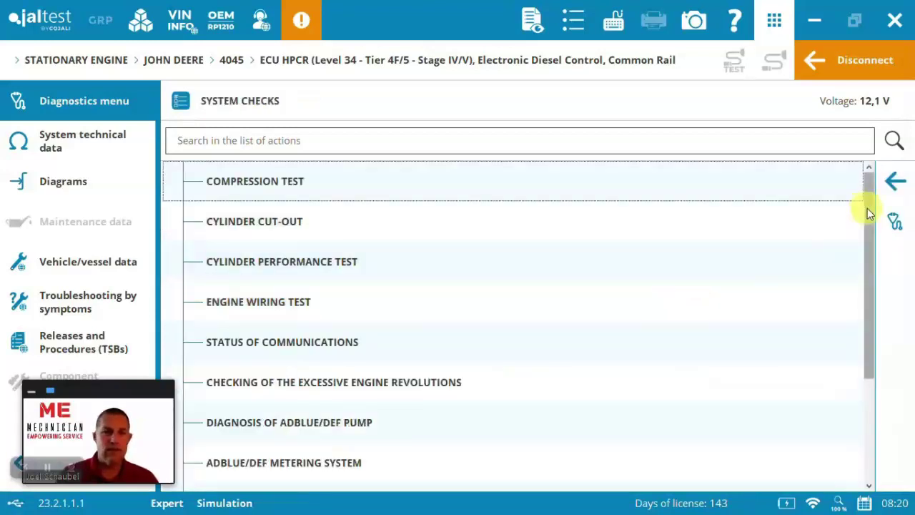
drag(867, 214, 858, 296)
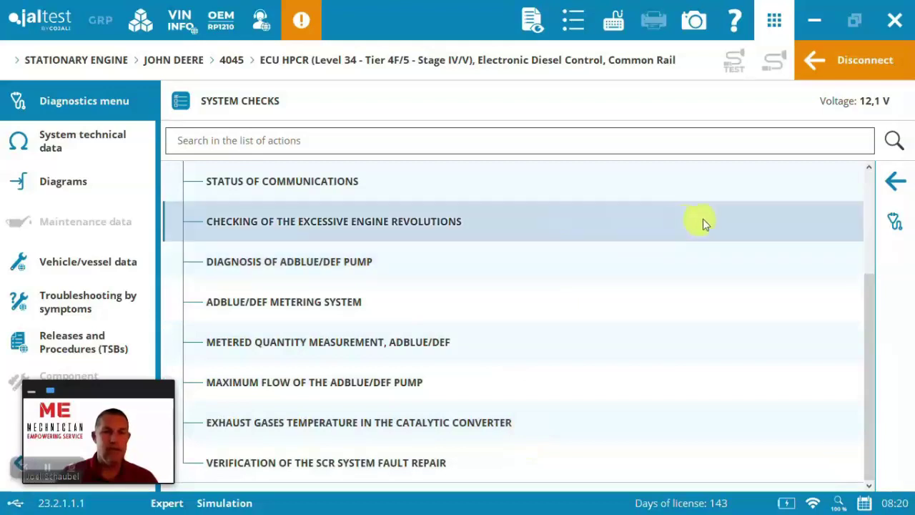
click(895, 181)
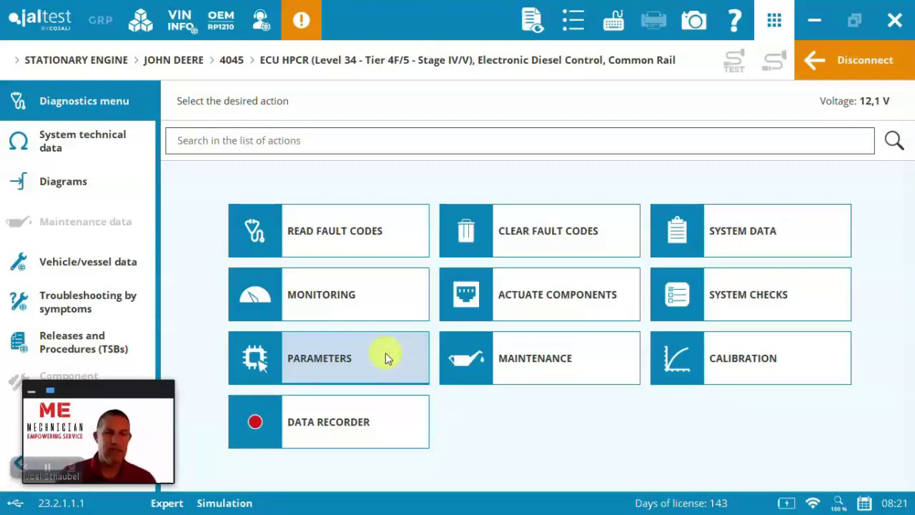
Leave Parameters coding and open Maintenance with the Diesel Particulate Filter group expanded.
click(385, 358)
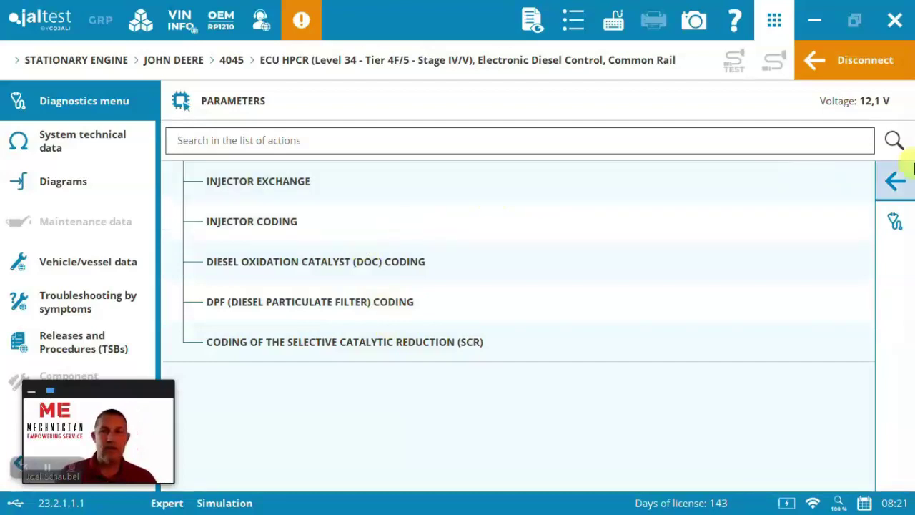
click(897, 180)
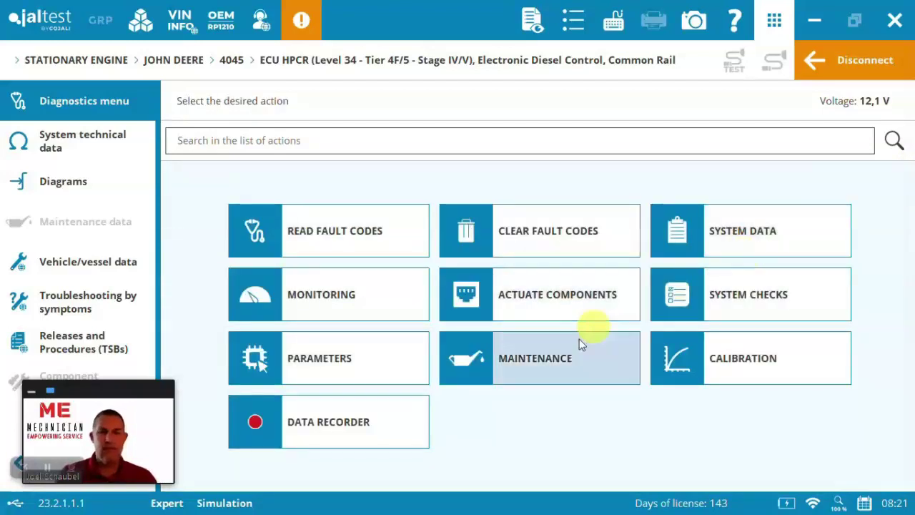
click(574, 345)
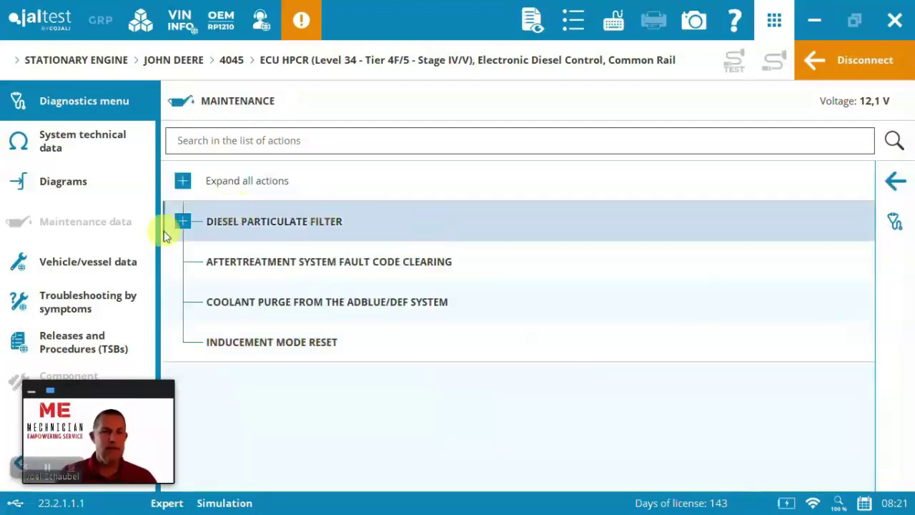
click(180, 223)
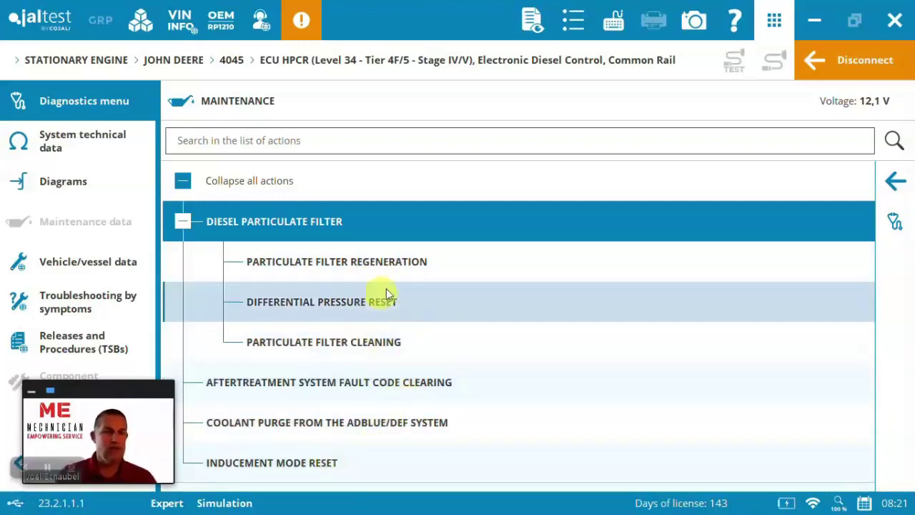
Start Particulate Filter Regeneration, reviewing and accepting the Expert Mode terms of use.
click(427, 260)
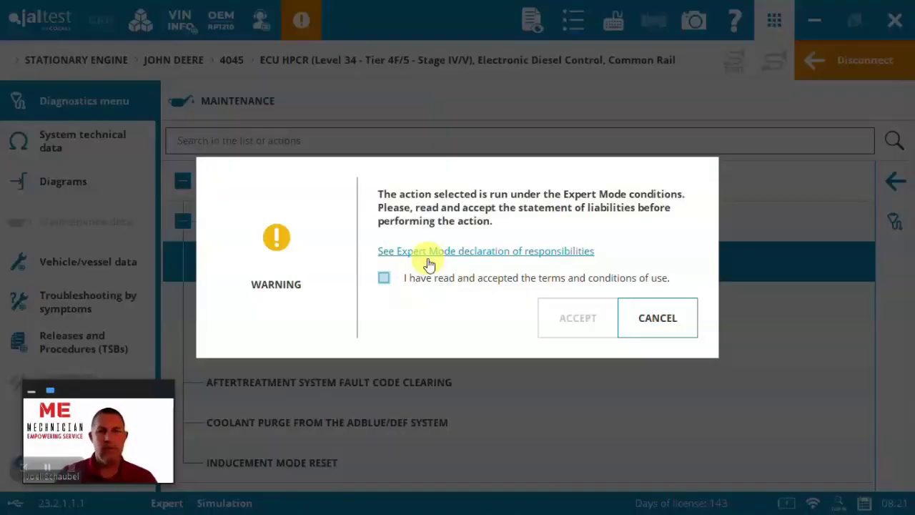
click(384, 279)
click(577, 306)
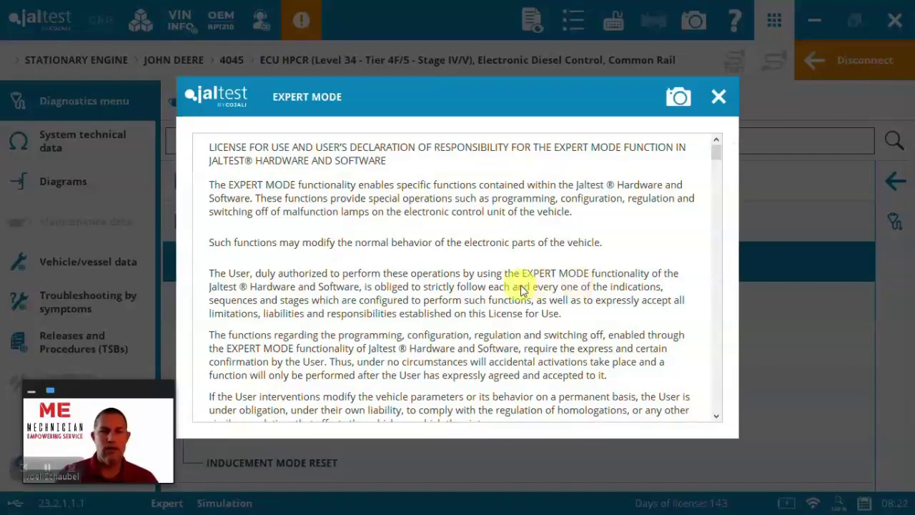
click(717, 95)
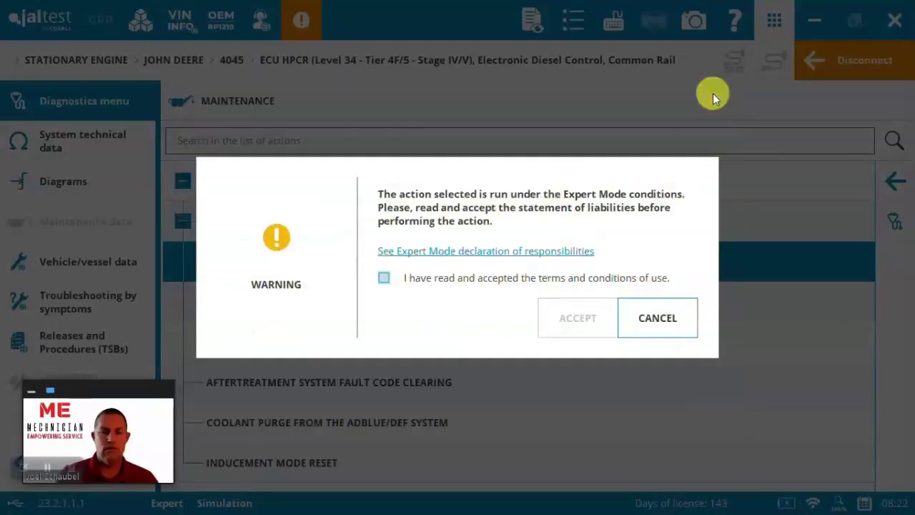
click(383, 278)
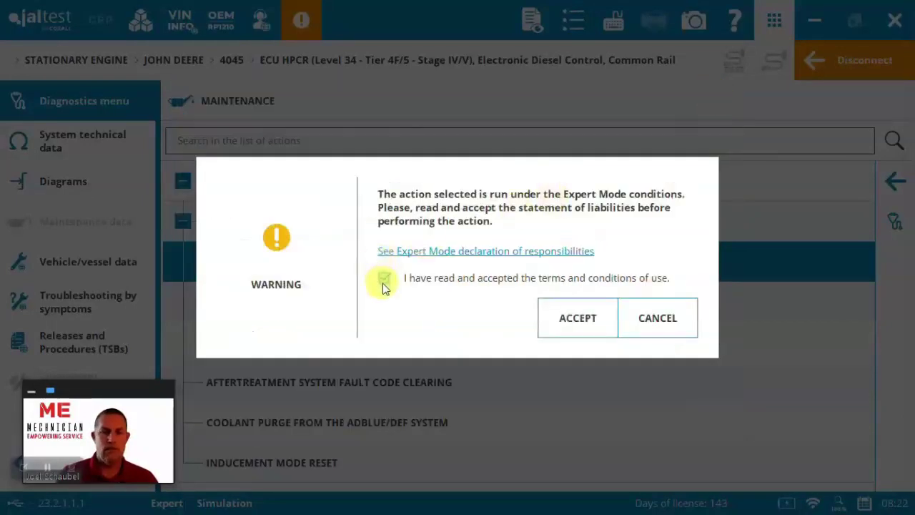
click(559, 334)
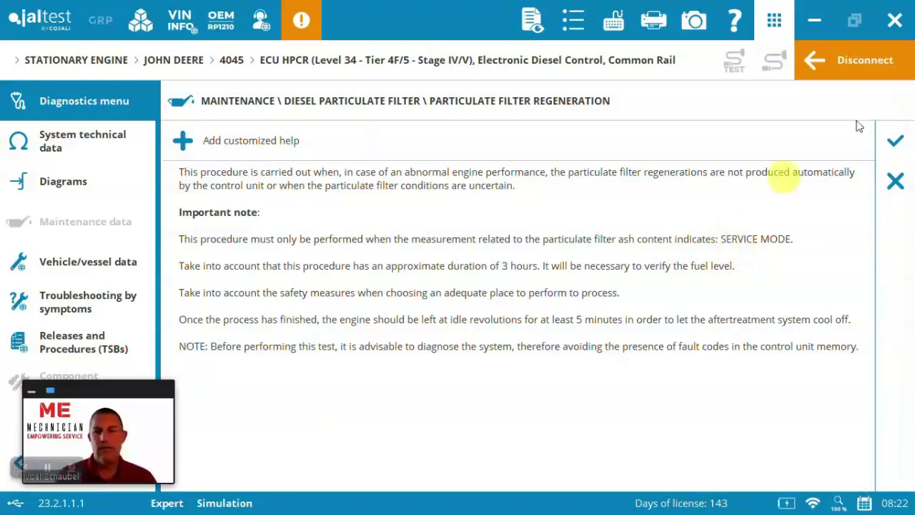
Confirm the procedure description and initial conditions (913 rpm, low soot) to launch regeneration.
click(893, 140)
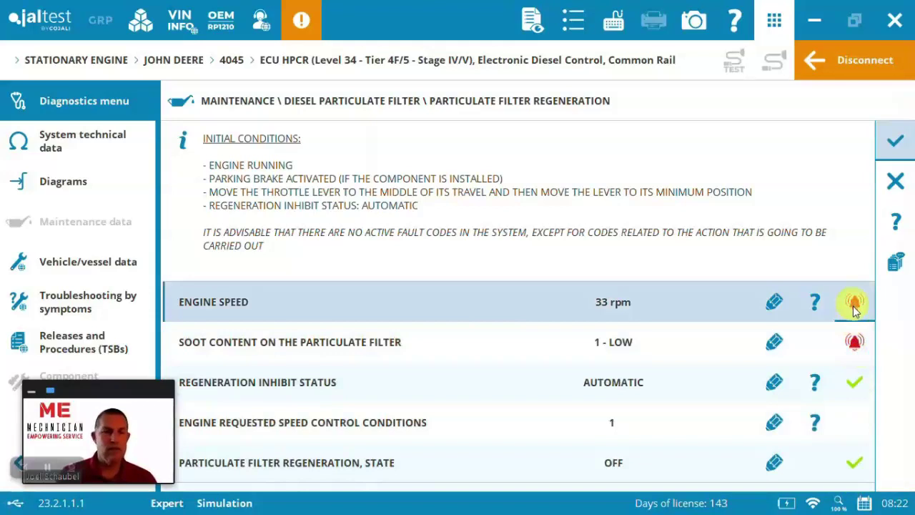
click(896, 142)
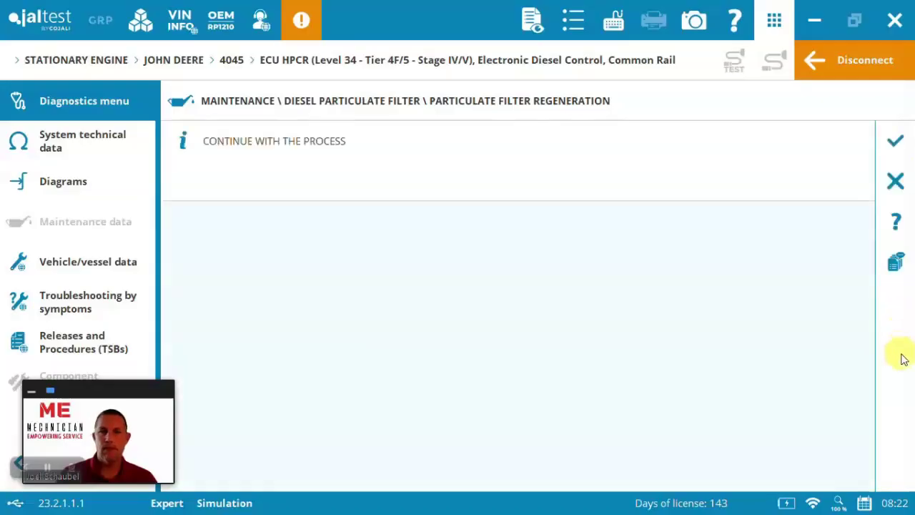
click(890, 141)
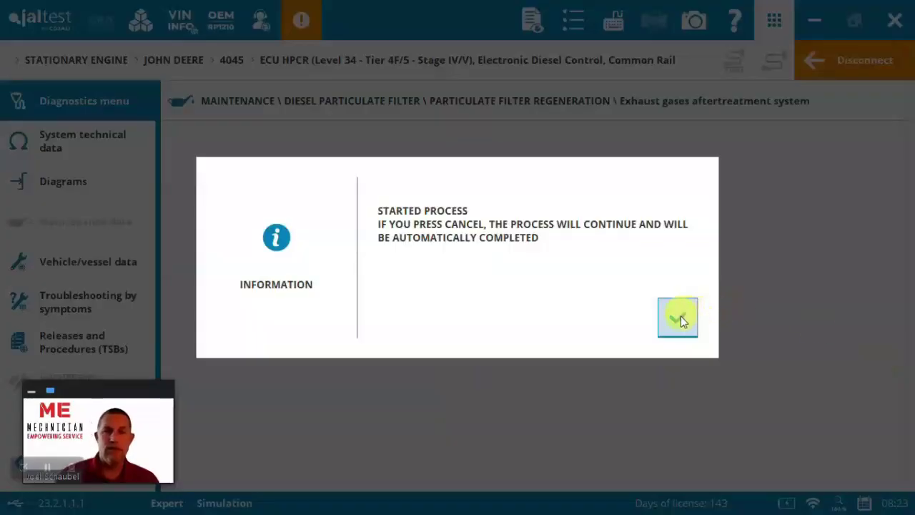
Dismiss the process-started notice and let the regeneration run to completion.
click(678, 317)
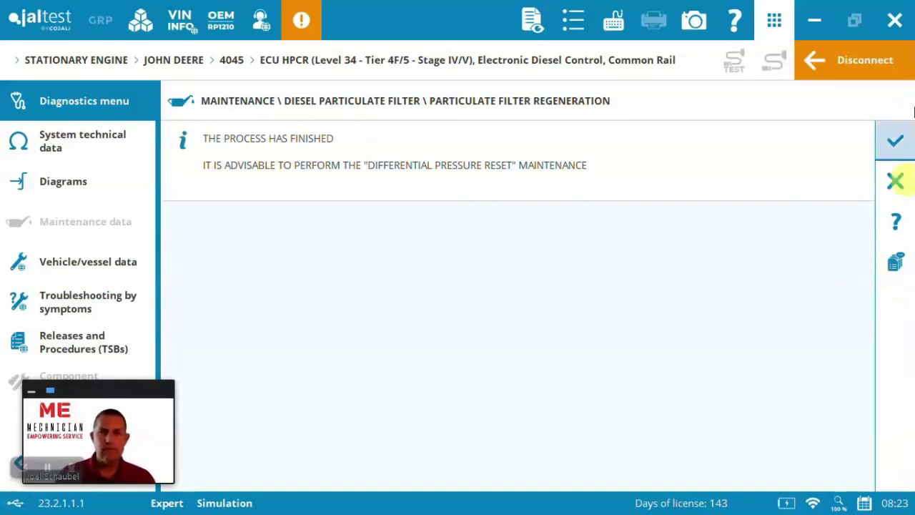
Accept the finished regeneration, review the saved graphs, then close the results.
click(898, 141)
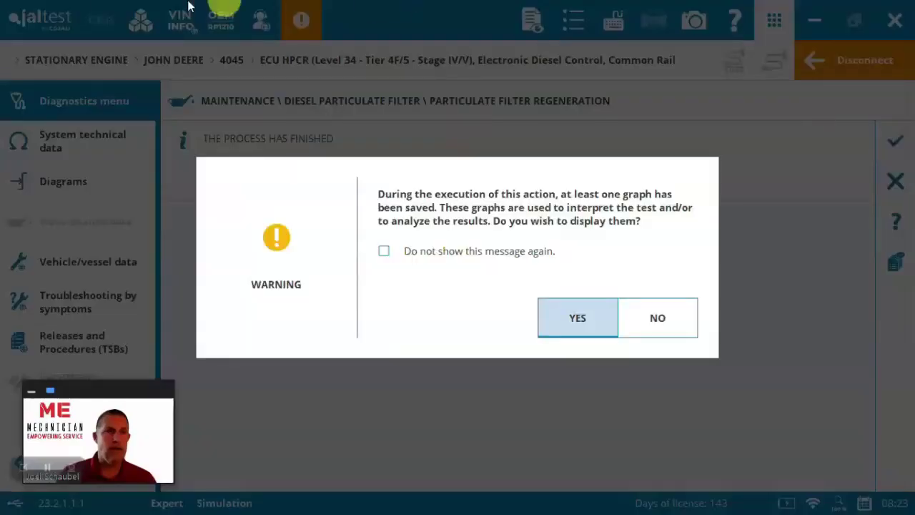
click(594, 319)
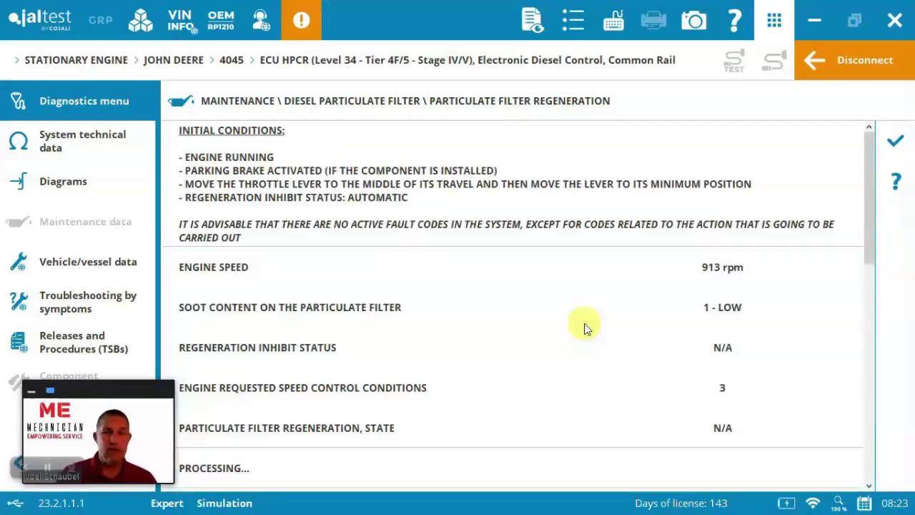
drag(869, 177, 867, 404)
drag(880, 360, 870, 165)
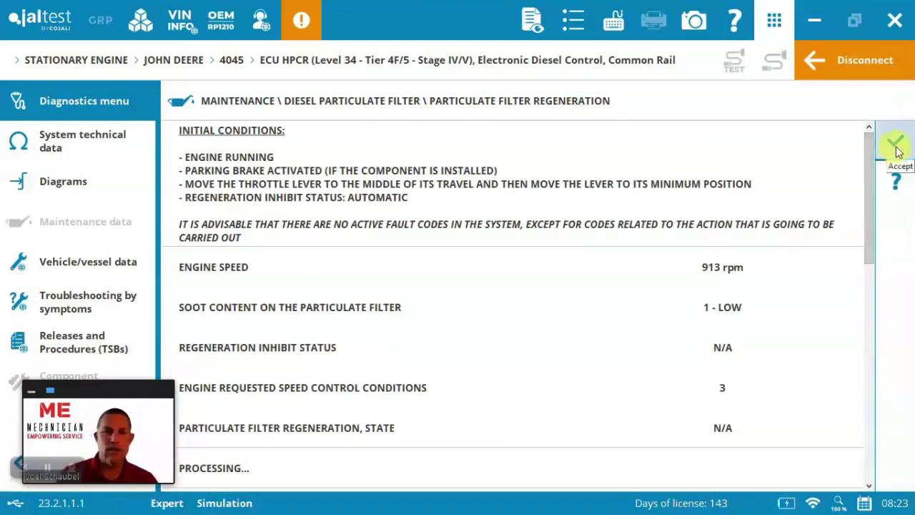
click(896, 148)
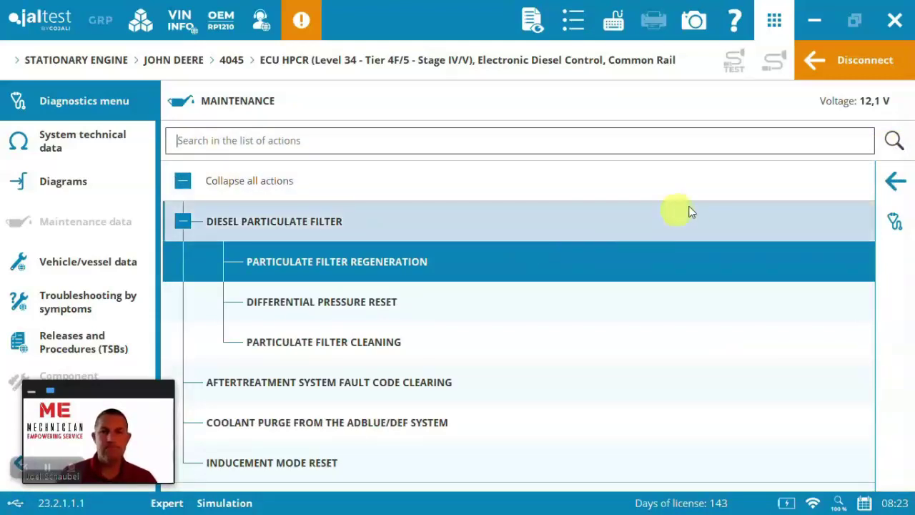
View the Calibration actions (EGR valve, exhaust throttle valve) and return to the action menu.
click(890, 191)
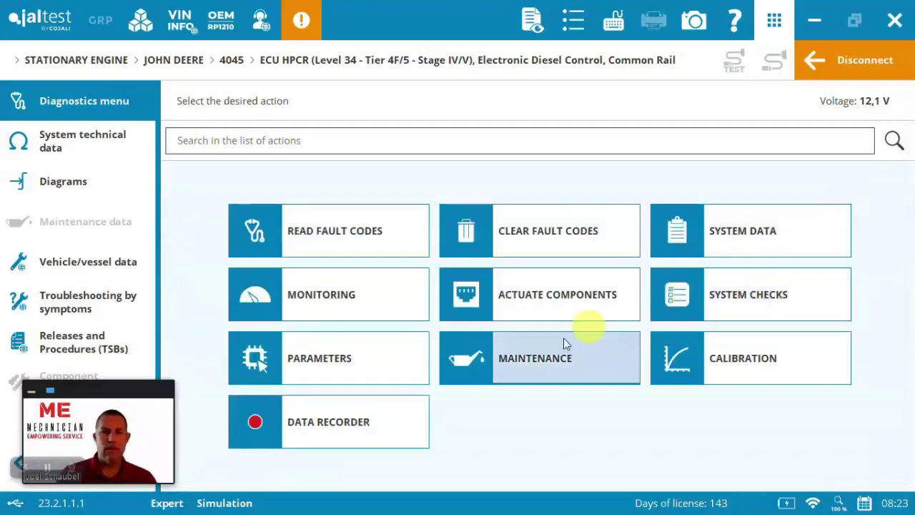
click(744, 365)
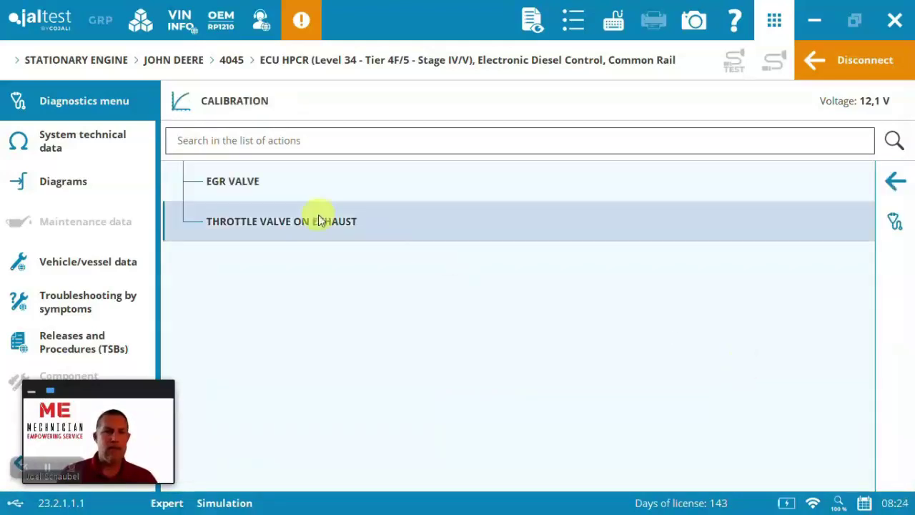
click(892, 184)
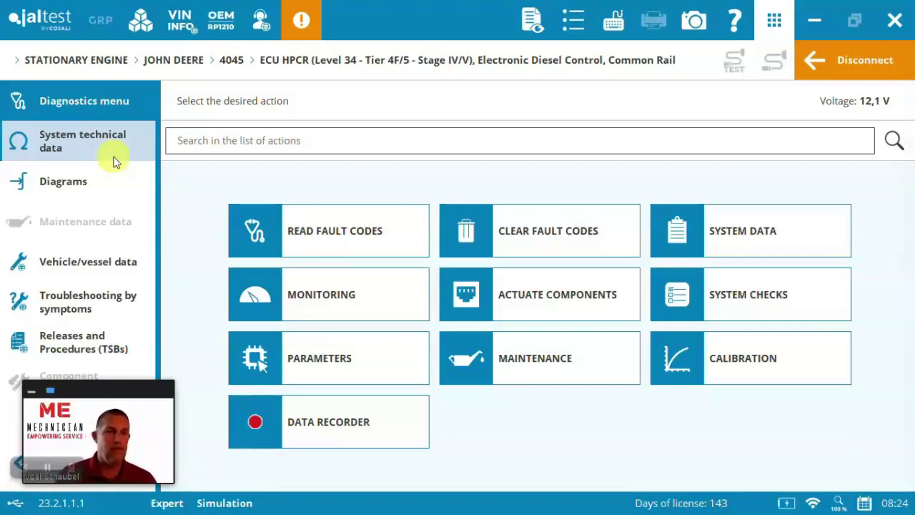
Review CS5006 and CS5007 cruise-control switch data, then open the engine wiring diagram.
click(114, 161)
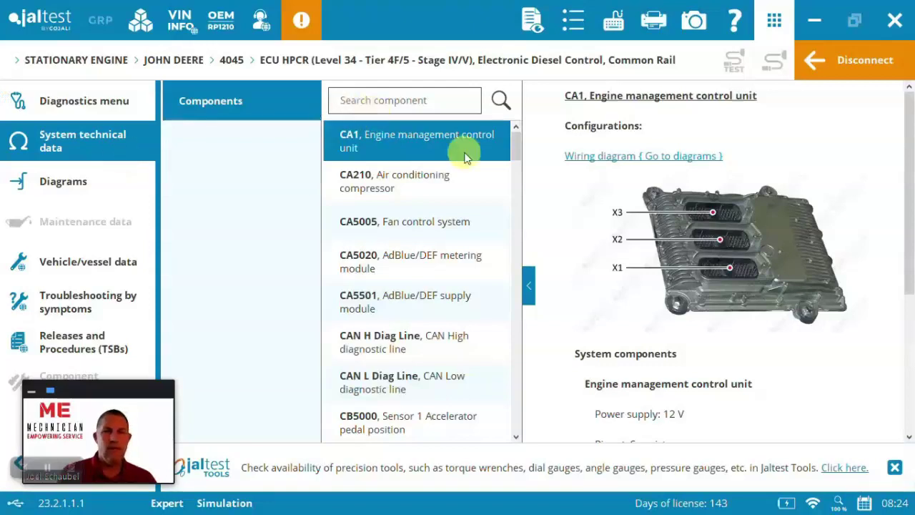
drag(516, 143, 513, 348)
click(436, 268)
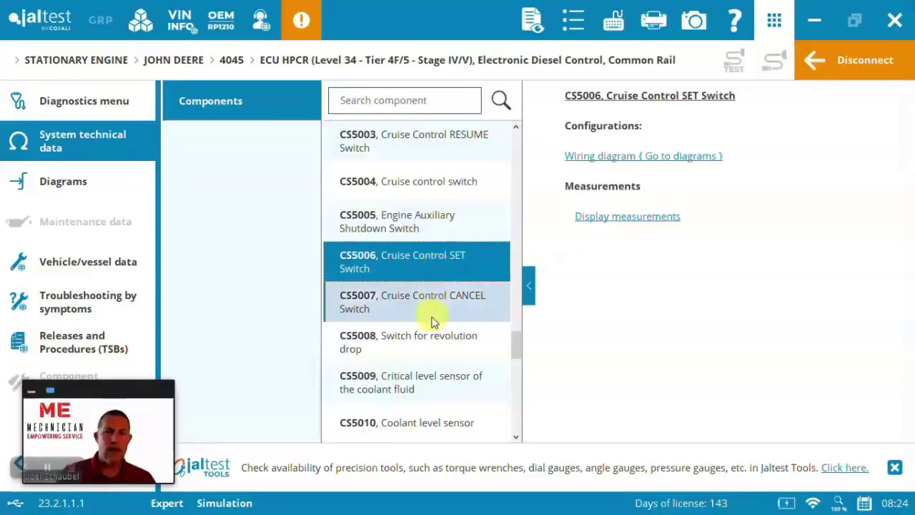
click(432, 322)
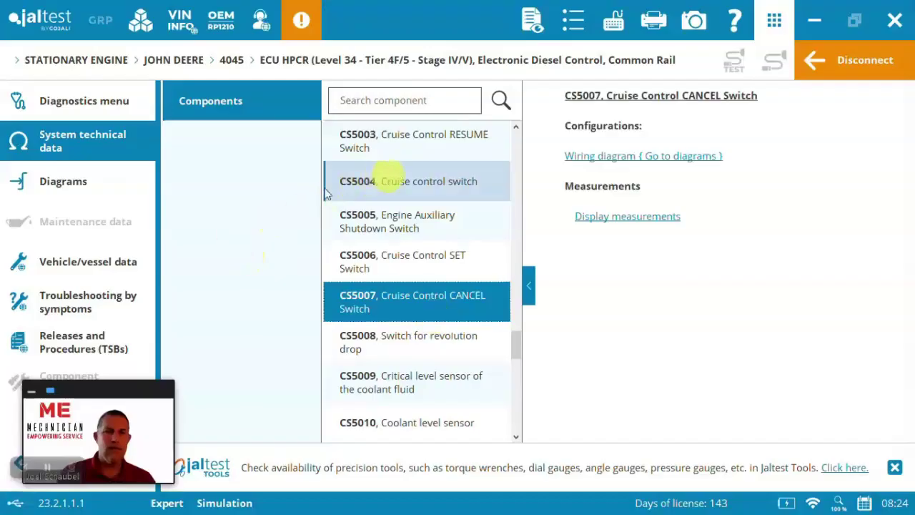
click(103, 185)
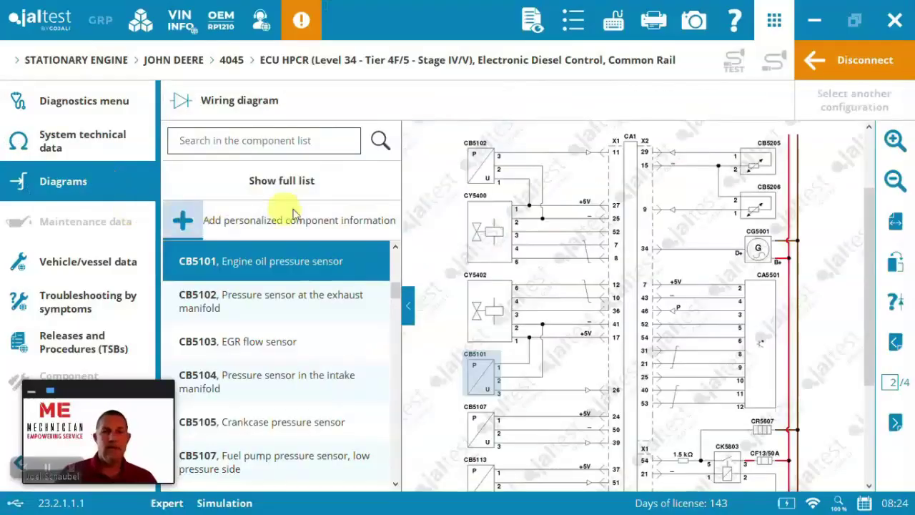
Browse 4045HF (Level 34) - Final Tier 4 distribution, accessory belt and tightening torque data.
click(92, 263)
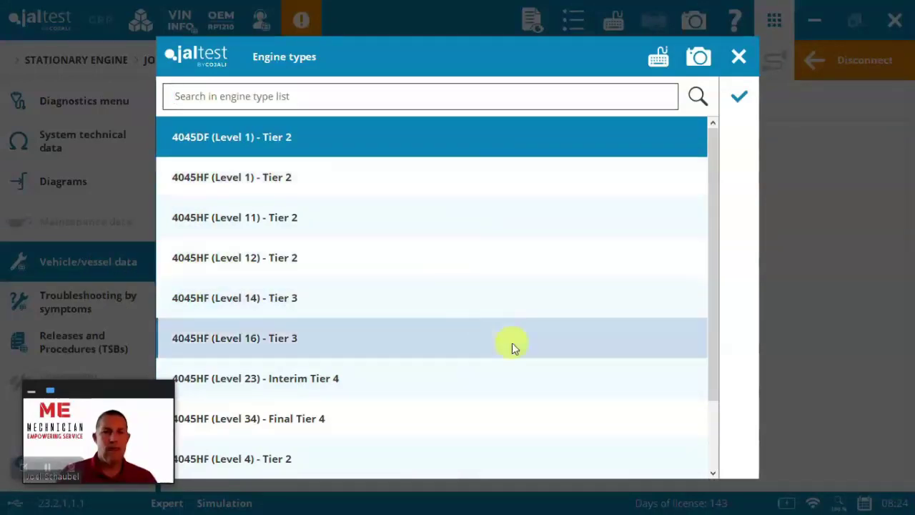
click(499, 418)
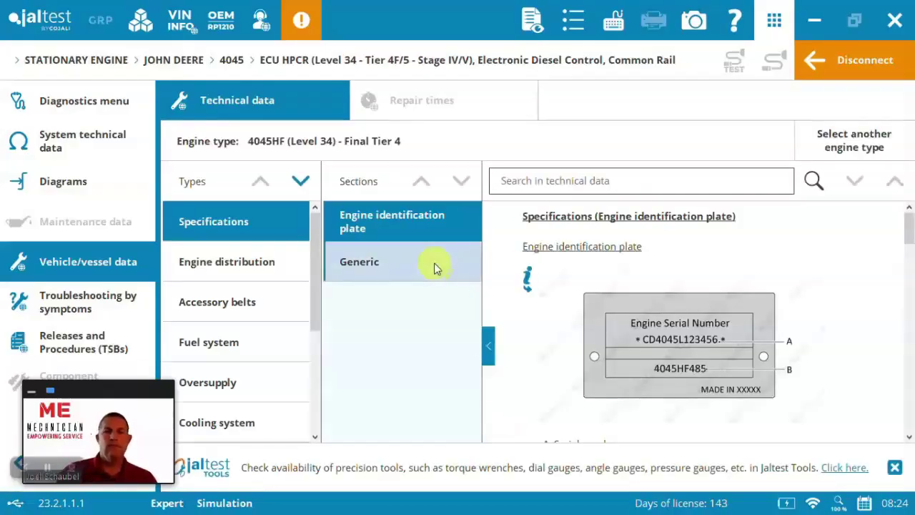
click(271, 263)
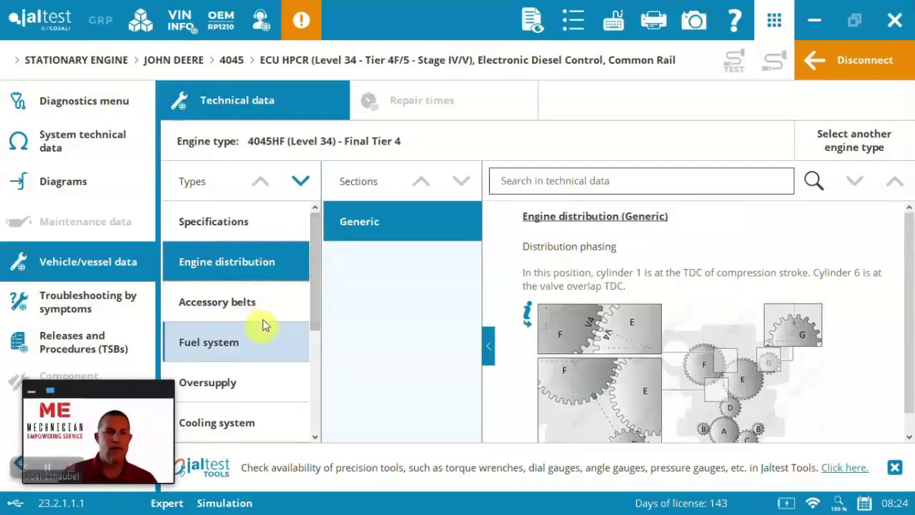
click(268, 302)
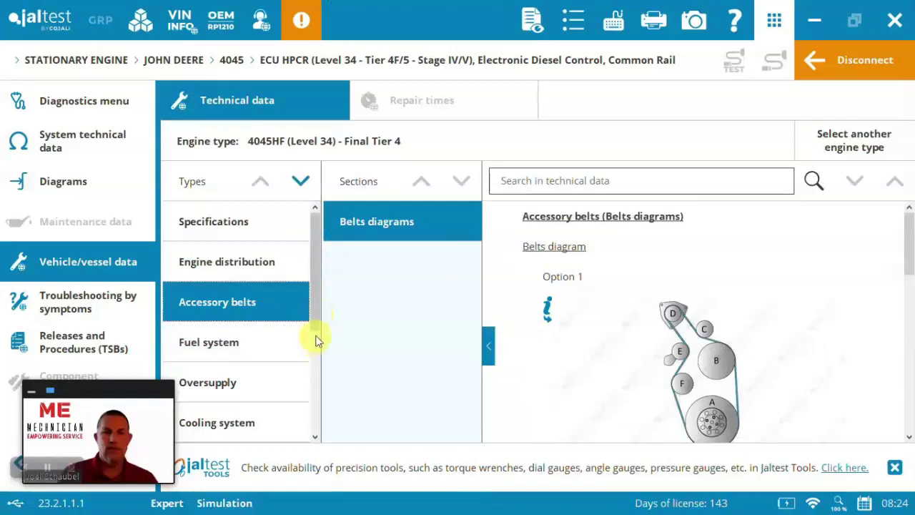
drag(316, 316, 308, 427)
click(265, 353)
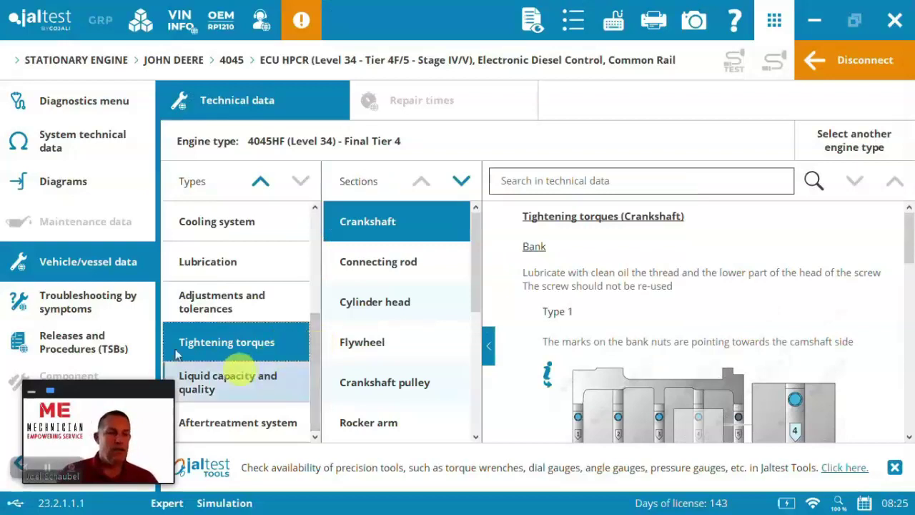
click(112, 313)
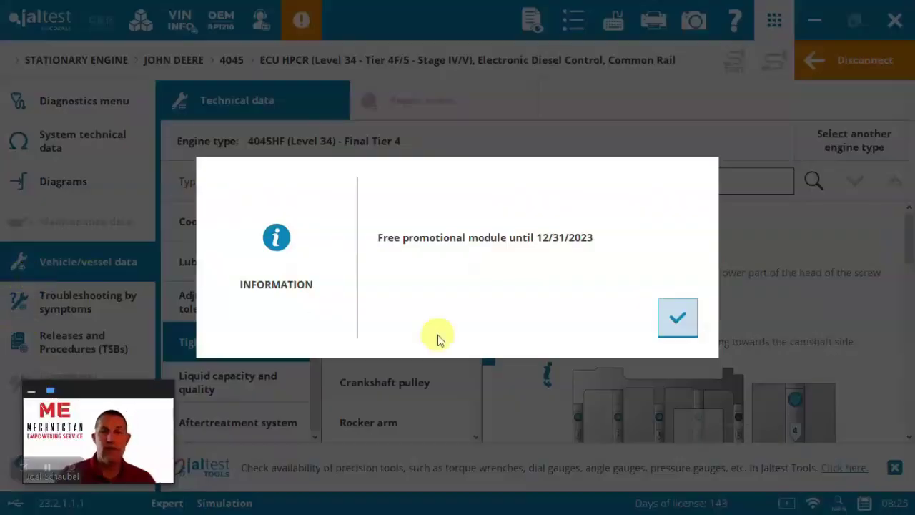
Acknowledge the free-module notice and scroll through the engine symptom list.
click(676, 316)
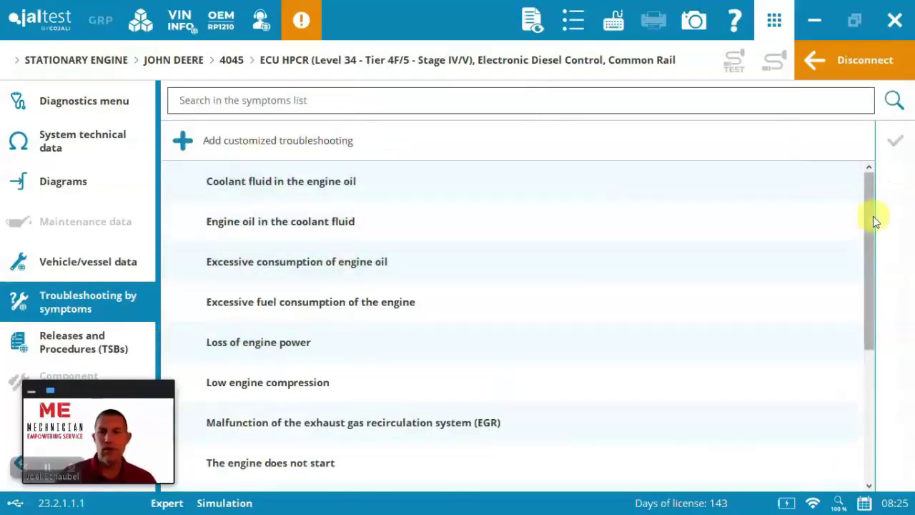
click(871, 216)
drag(871, 220, 868, 342)
Disconnect from the engine ECU, return home, and agree to save the diagnostic report.
click(844, 70)
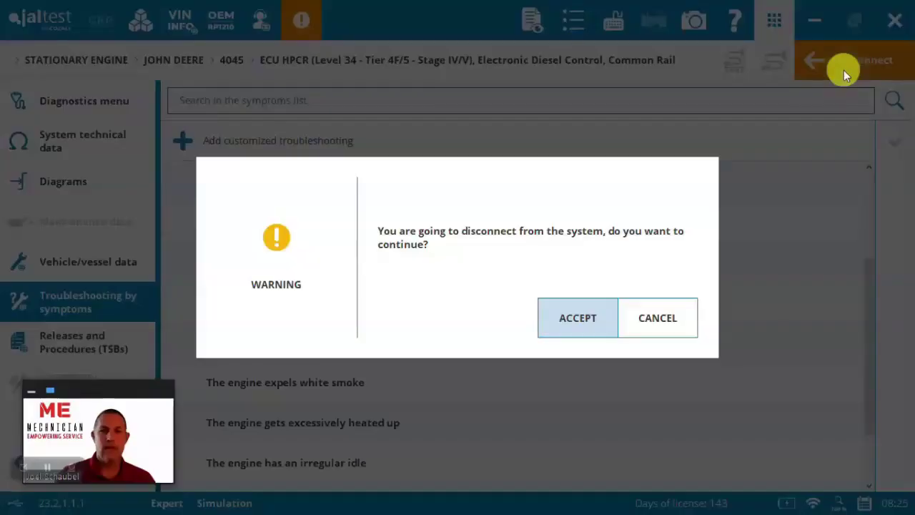
click(595, 325)
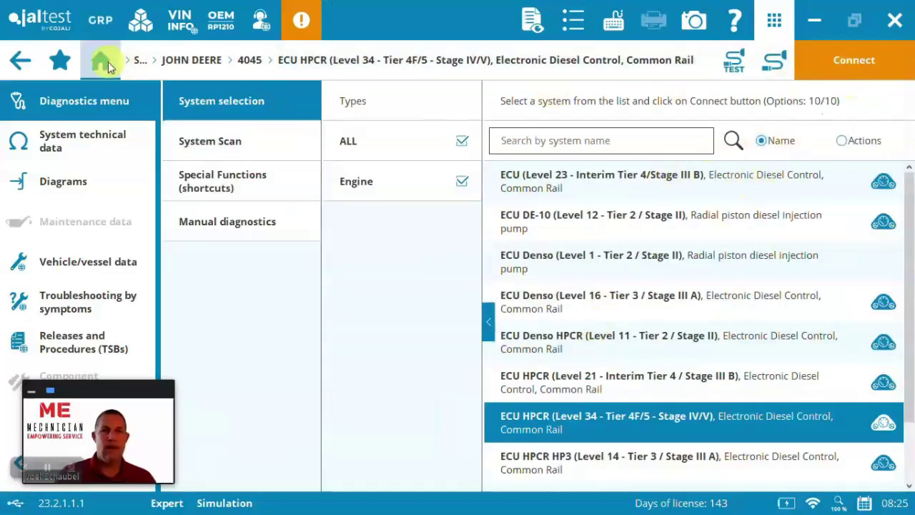
click(101, 62)
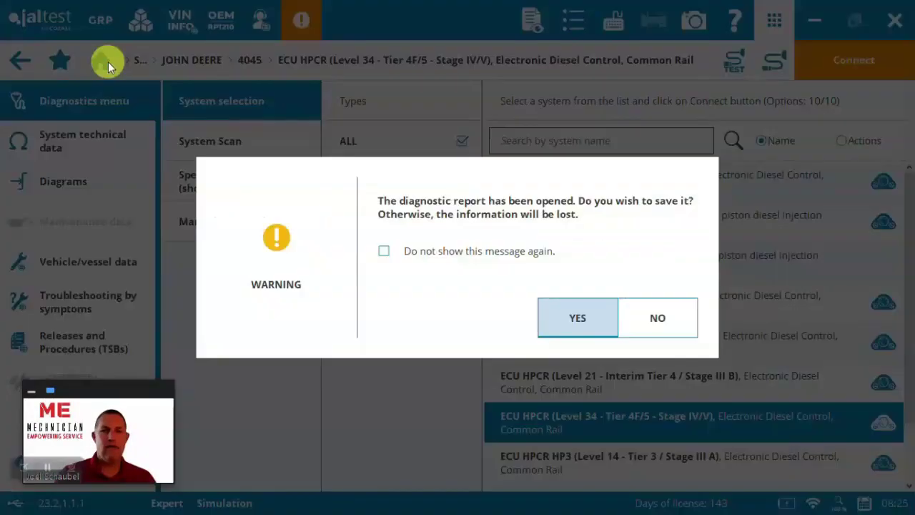
click(557, 330)
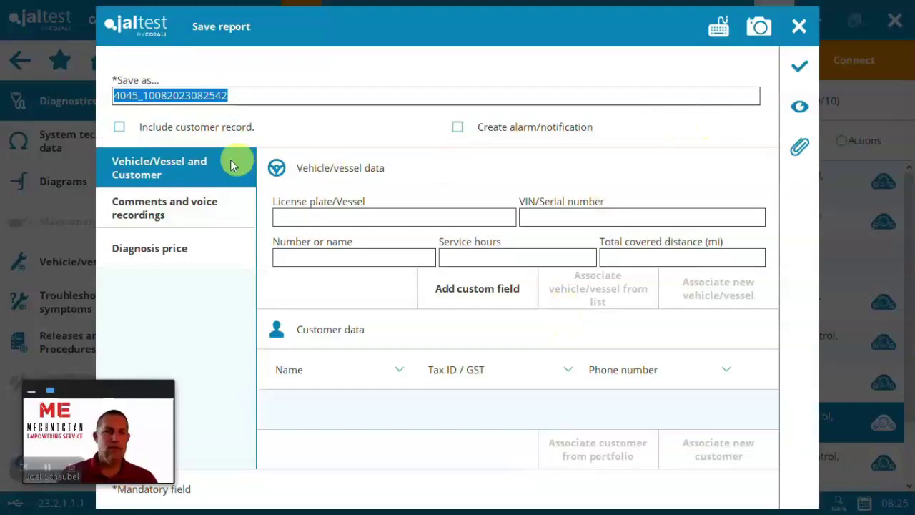
Review the report's Diagnosis price and Comments tabs, then preview the 5-page report and close it.
click(153, 250)
click(187, 210)
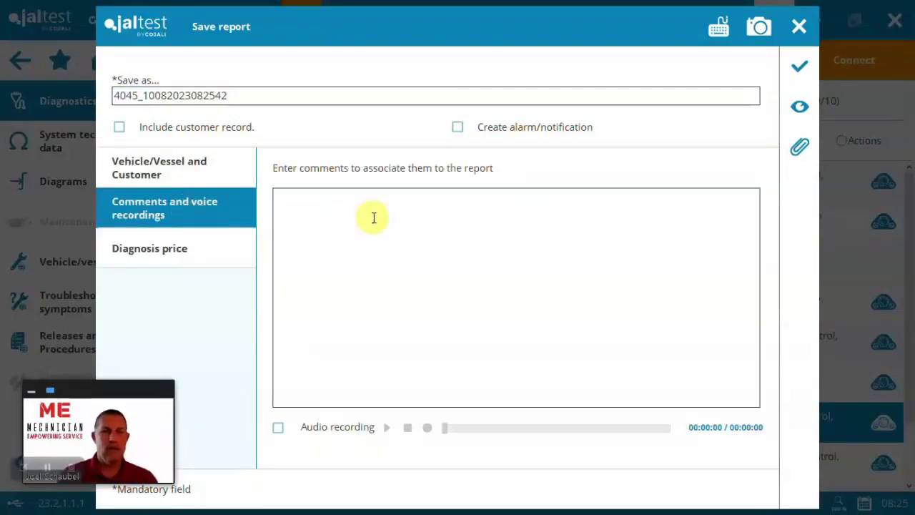
click(802, 109)
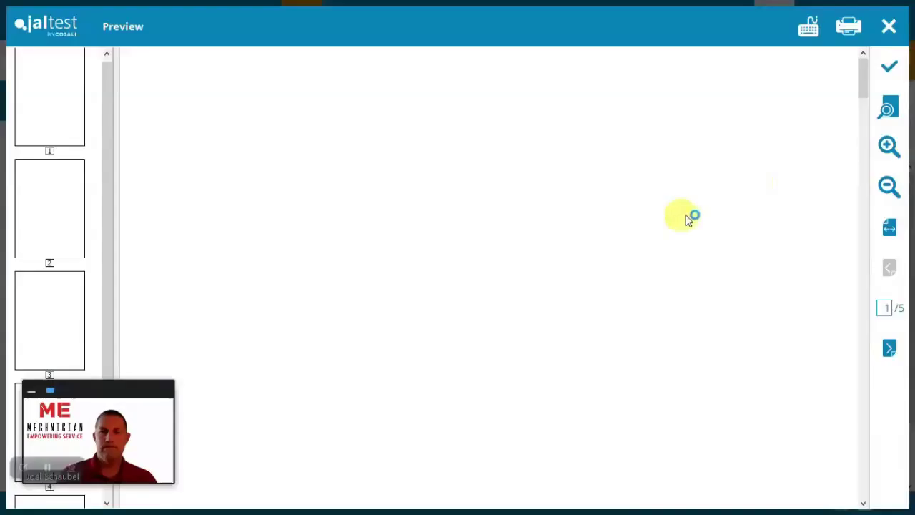
drag(860, 75, 853, 486)
click(888, 43)
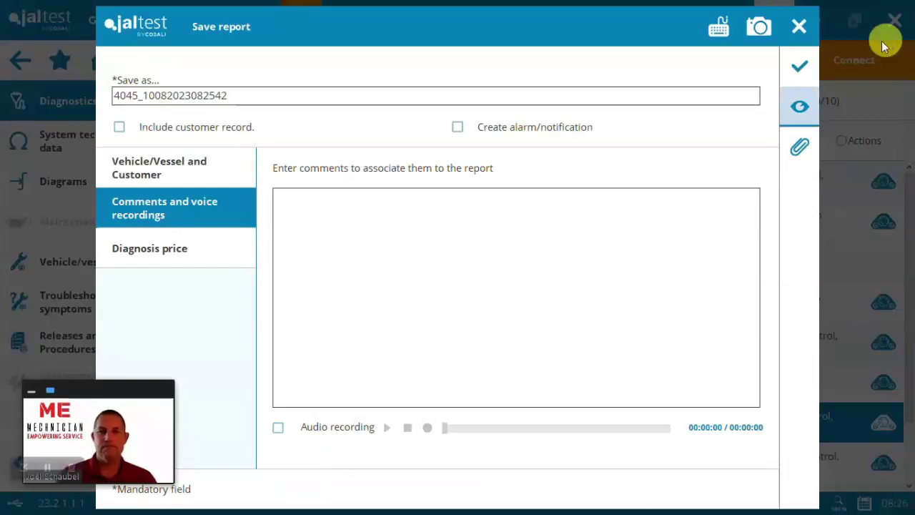
Exit the save-report wizard without saving and return to the Jaltest home screen's Off-Highway category.
click(800, 28)
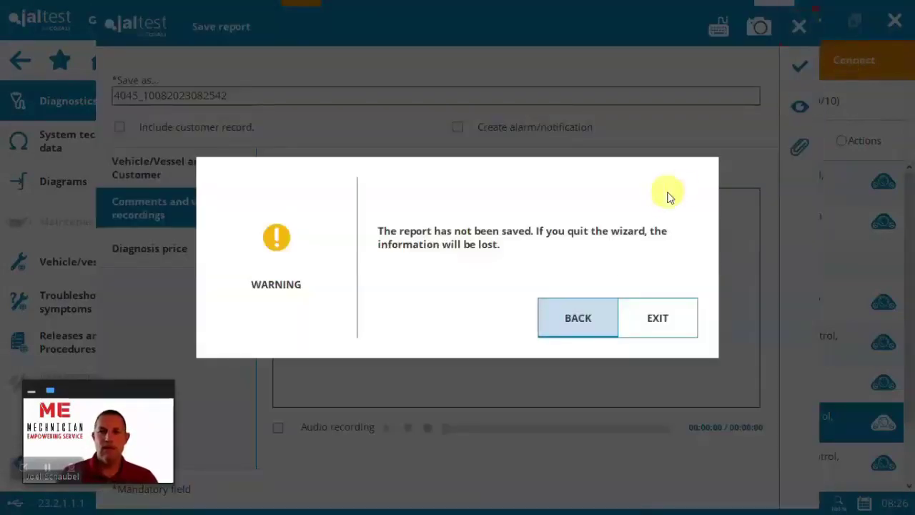
click(651, 318)
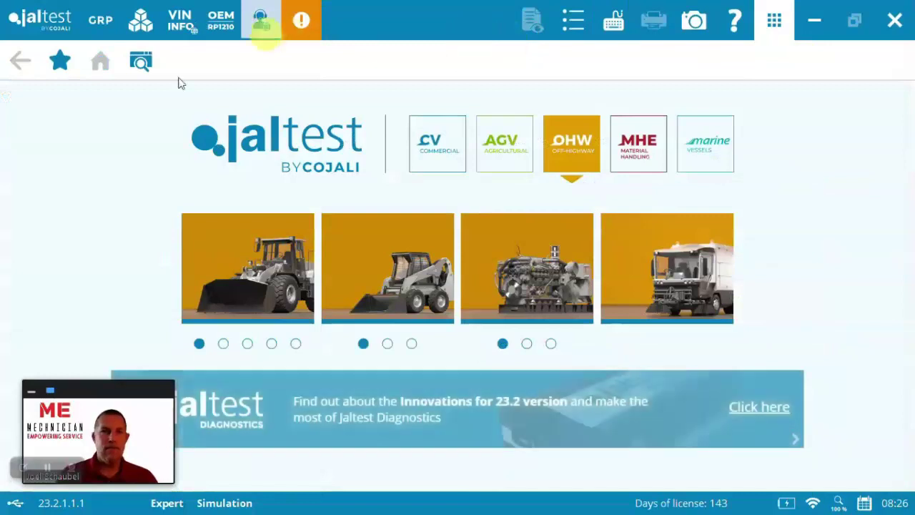
click(168, 161)
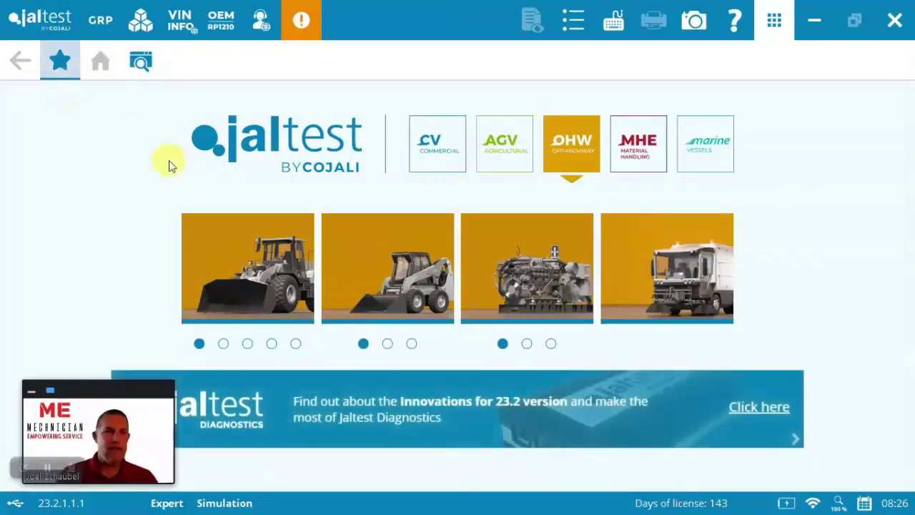